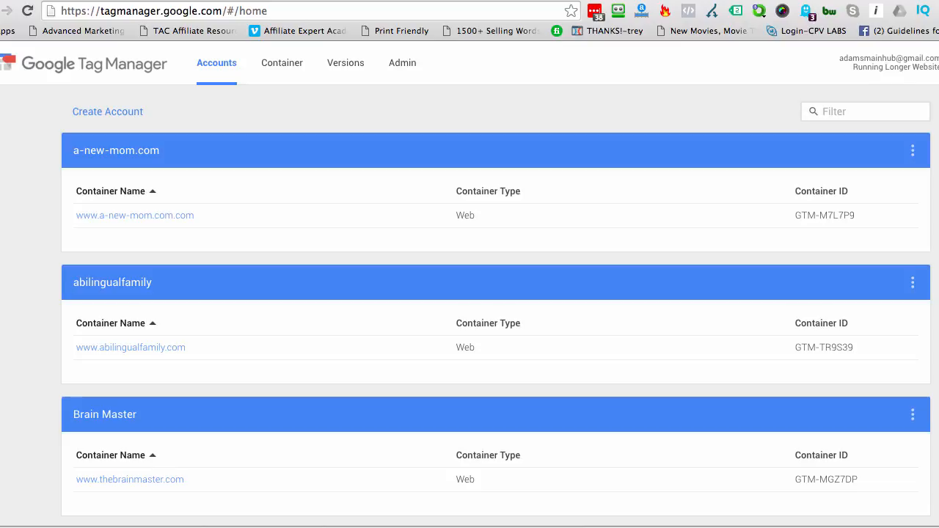
Step: Start a new Tag Manager account named "Food Baron" with anonymous data sharing enabled, and proceed to the container setup
click(114, 116)
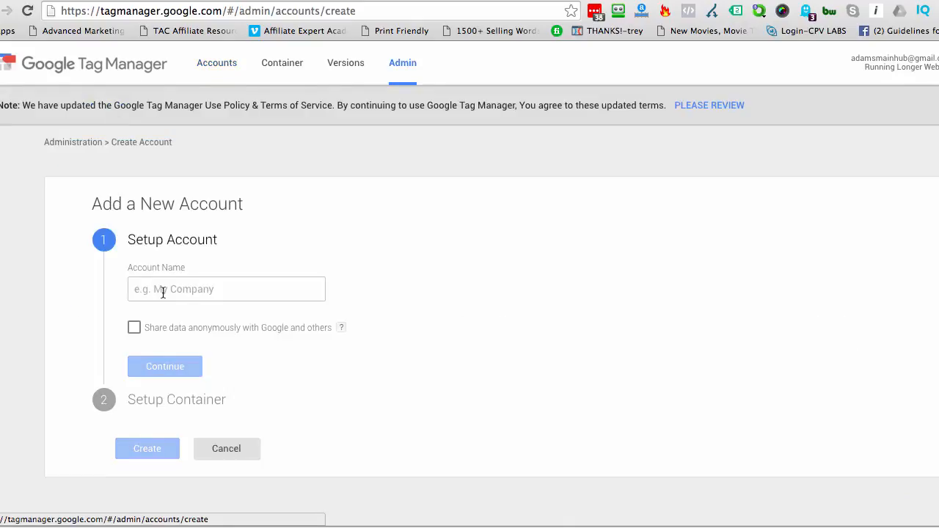
click(162, 291)
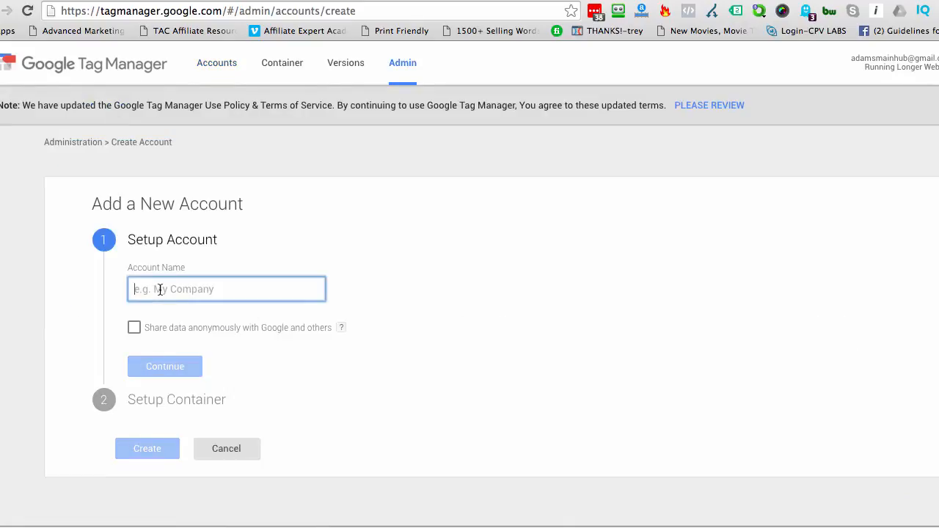
text(Foo)
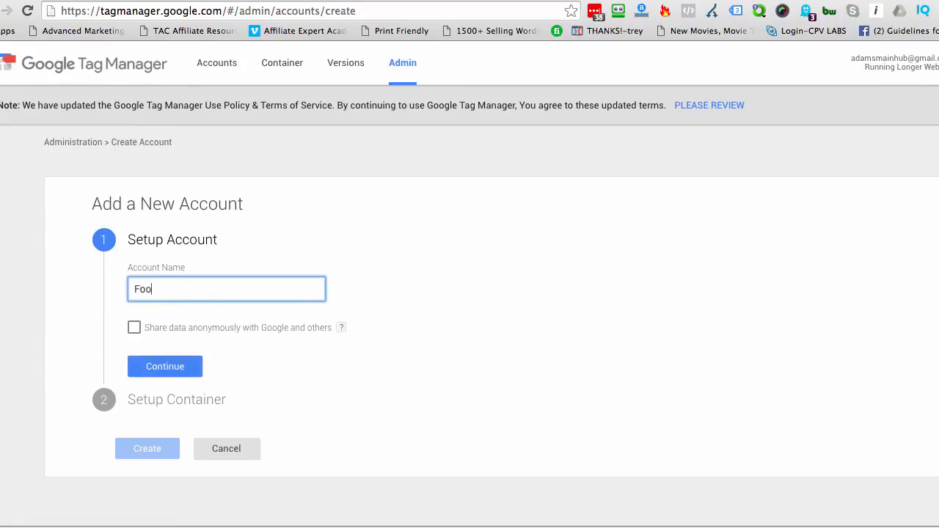
text(d Baron)
click(134, 328)
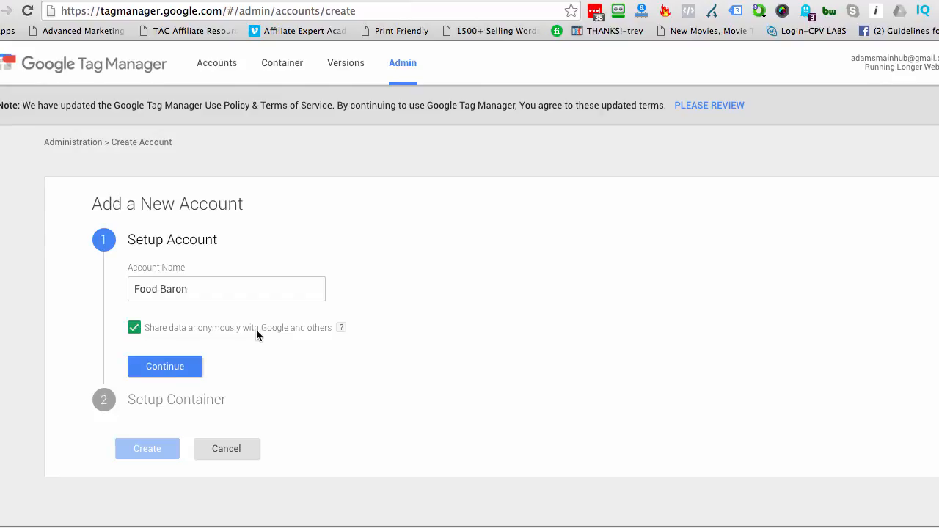
click(166, 371)
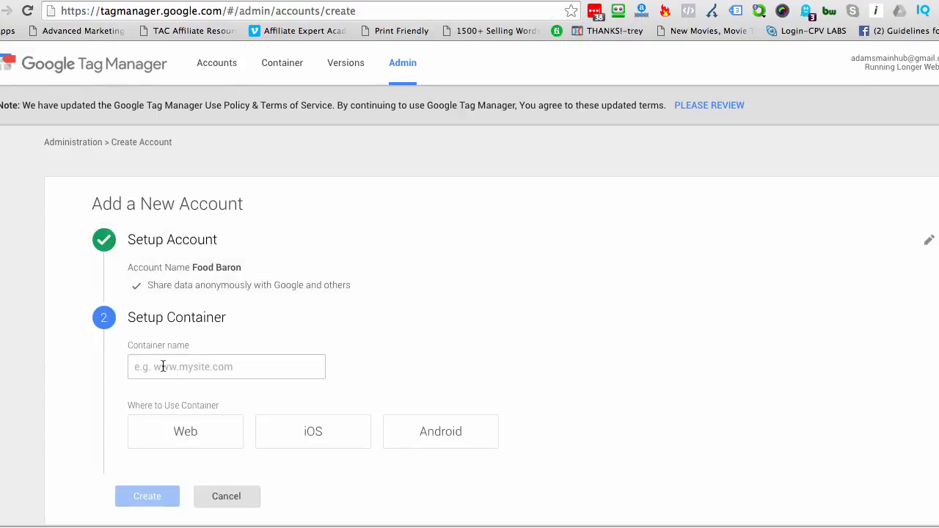
click(163, 366)
text(www)
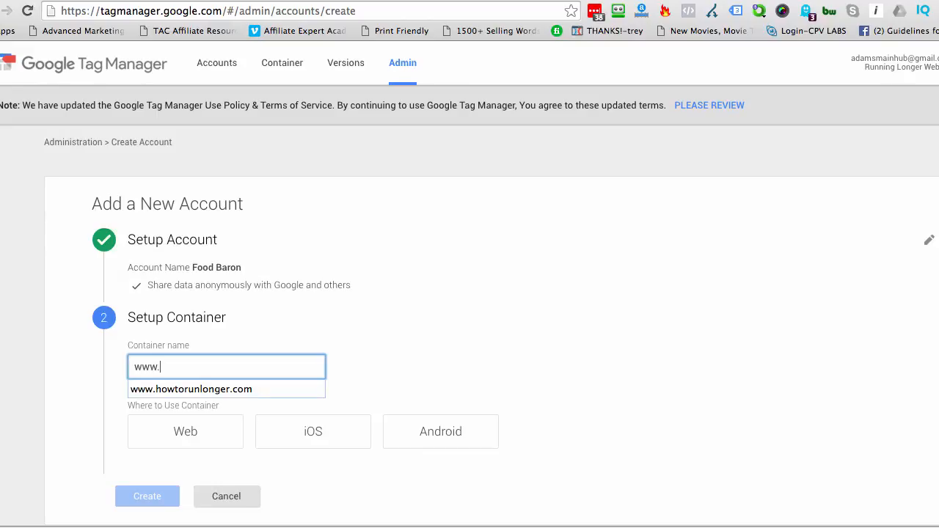
text(.thefo)
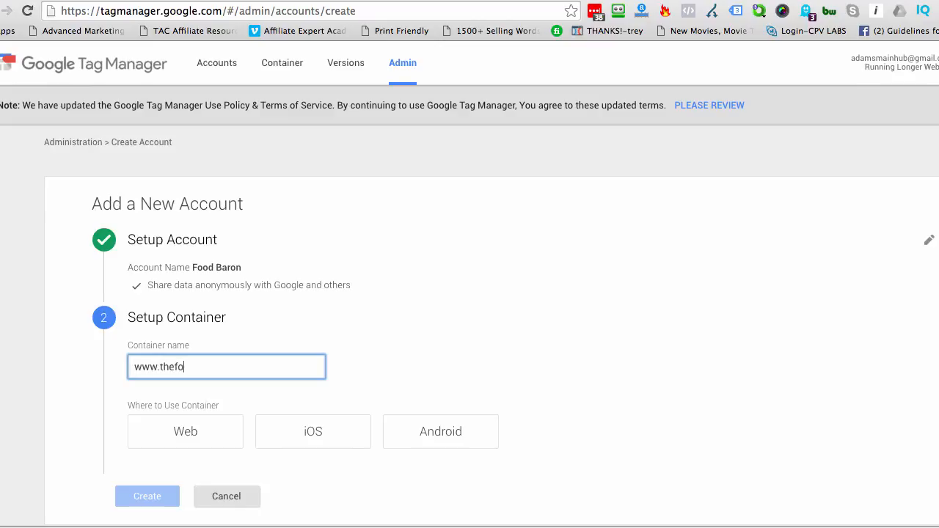
text(odbaron.com)
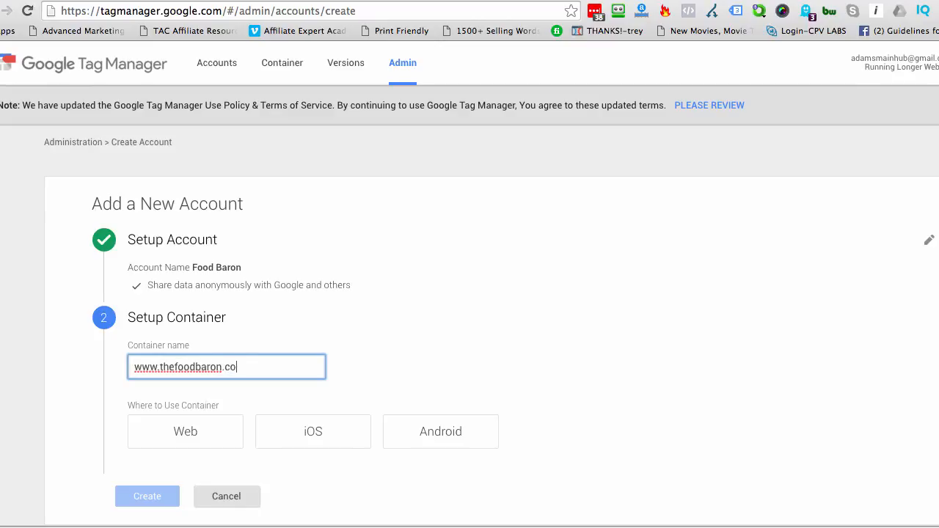
click(438, 359)
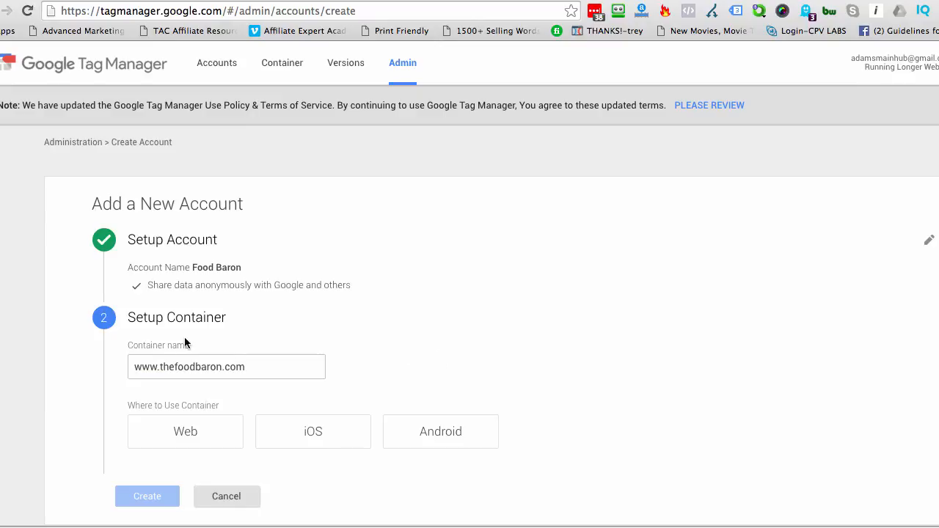
click(151, 433)
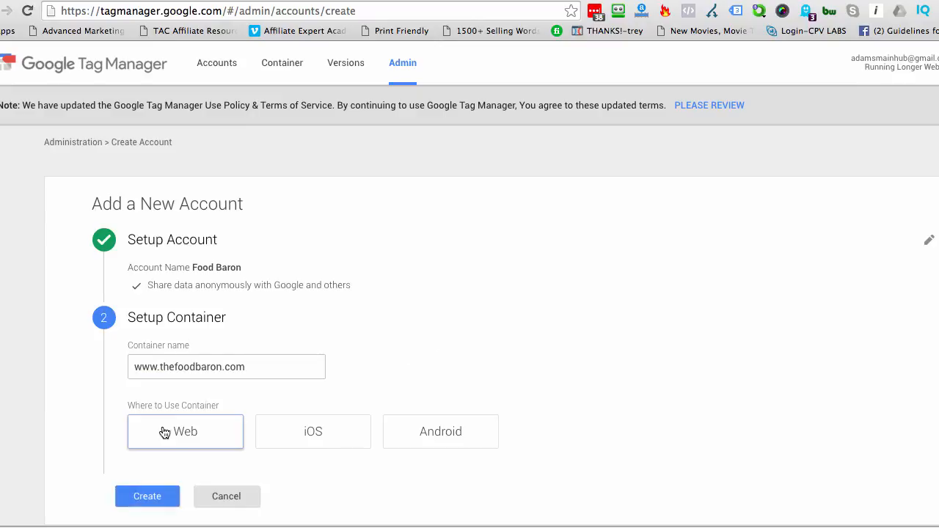
click(142, 498)
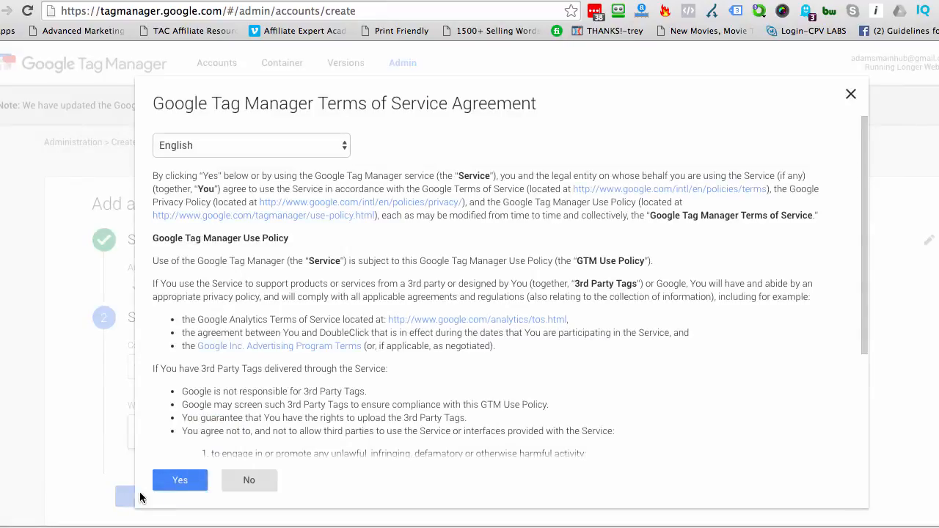
Step: Accept the Tag Manager Terms of Service Agreement and dismiss the installation code snippet
scroll(361, 319, down, 5)
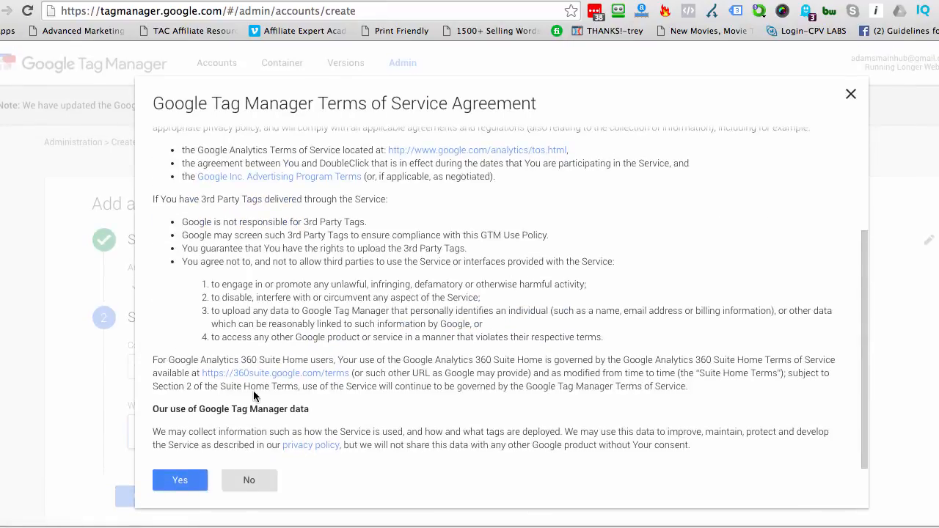
click(180, 481)
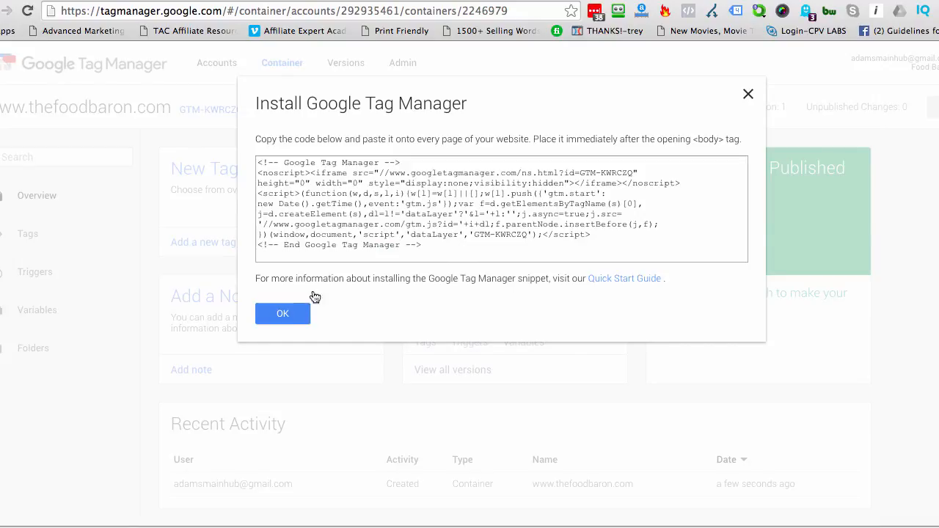
click(281, 313)
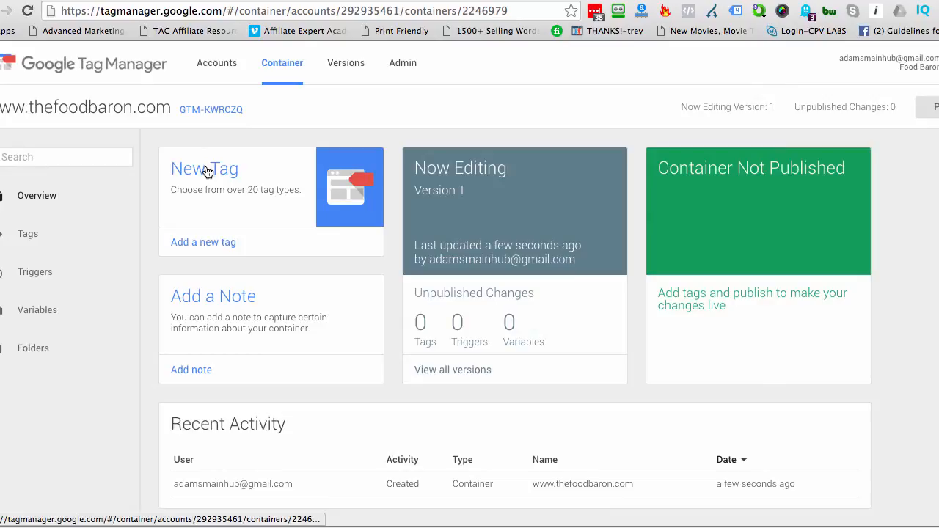
Step: Add a new tag to the container with Google Analytics as the product and Universal Analytics as the tag type
click(212, 249)
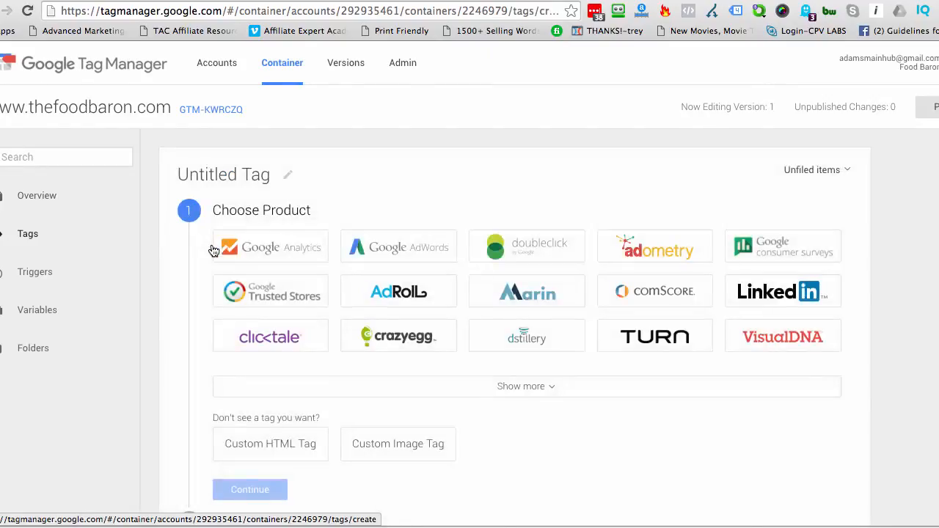
click(271, 251)
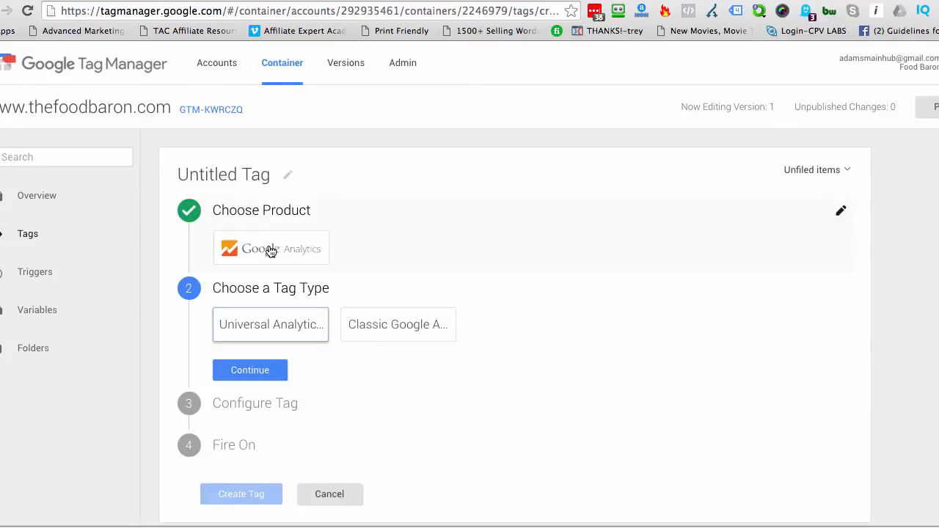
click(251, 325)
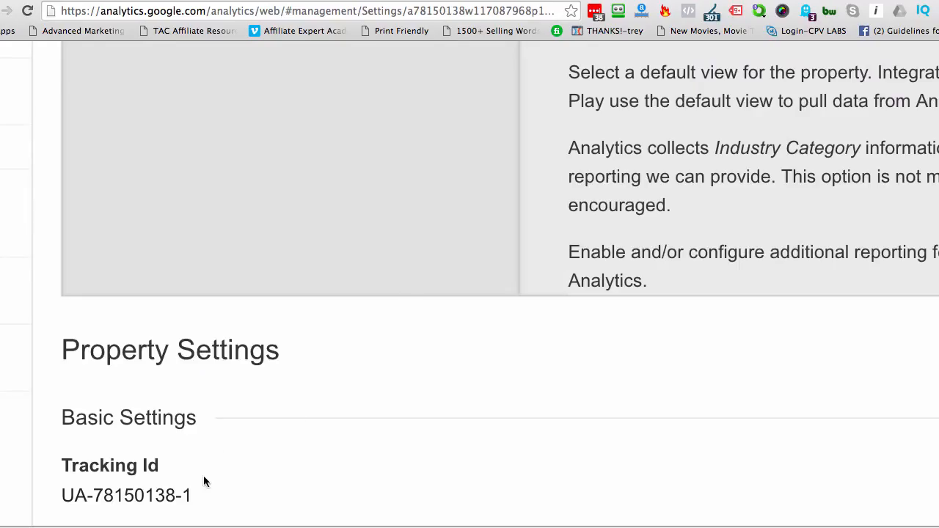
Step: Copy the tracking ID from the thefoodbaron.com property settings in Google Analytics into the new tag's Tracking ID in Tag Manager
drag(203, 494, 64, 489)
key(super+c)
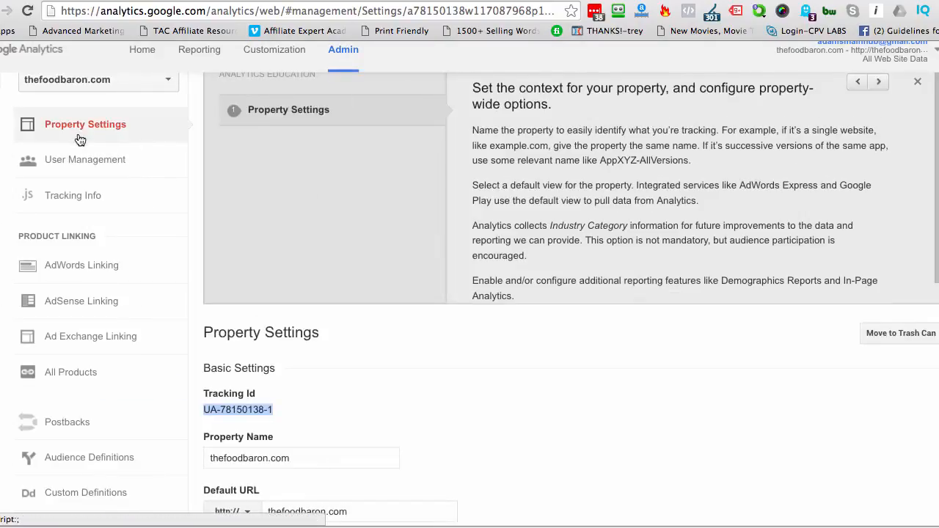
click(89, 0)
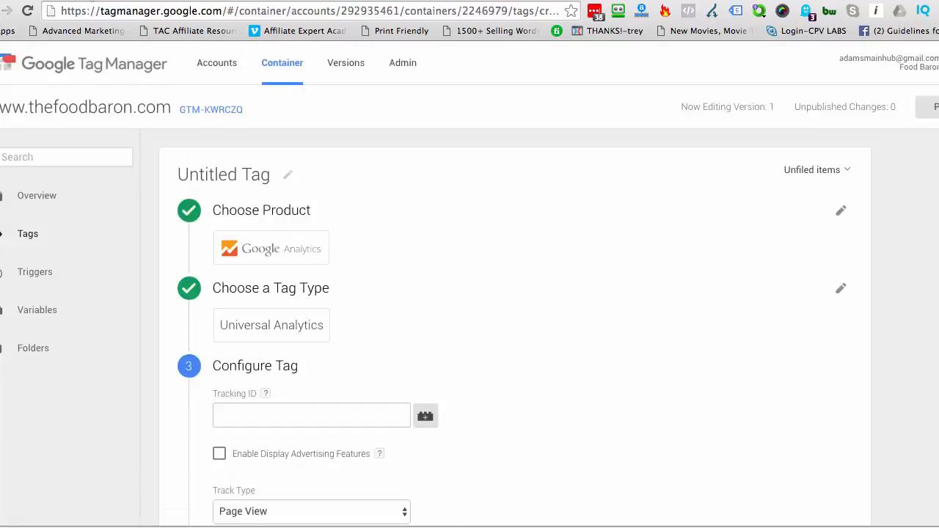
click(250, 419)
key(super+v)
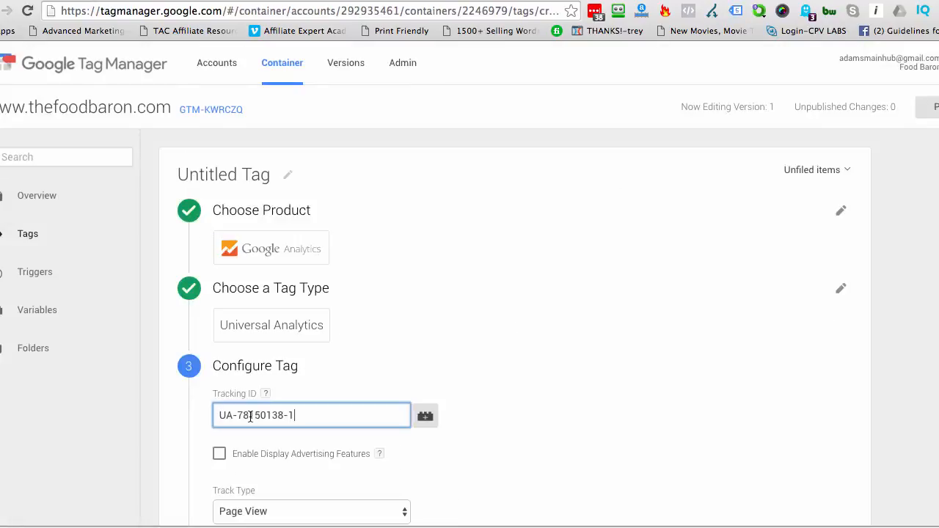
click(680, 382)
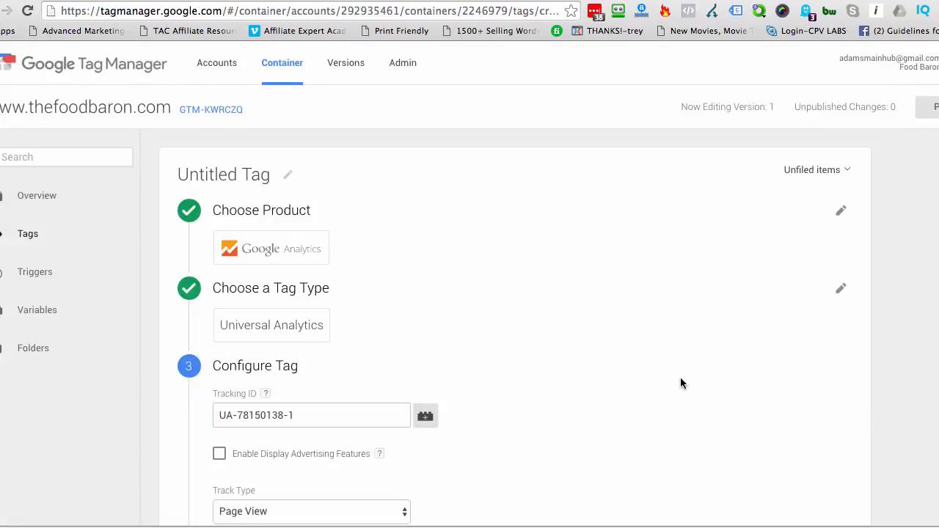
Step: Complete the tag configuration with Page View as the track type
scroll(548, 389, down, 5)
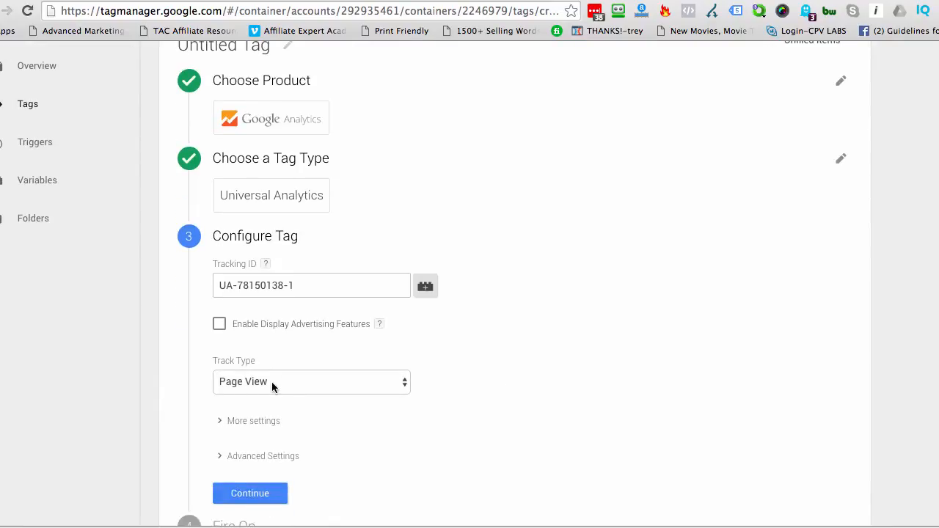
scroll(272, 387, down, 3)
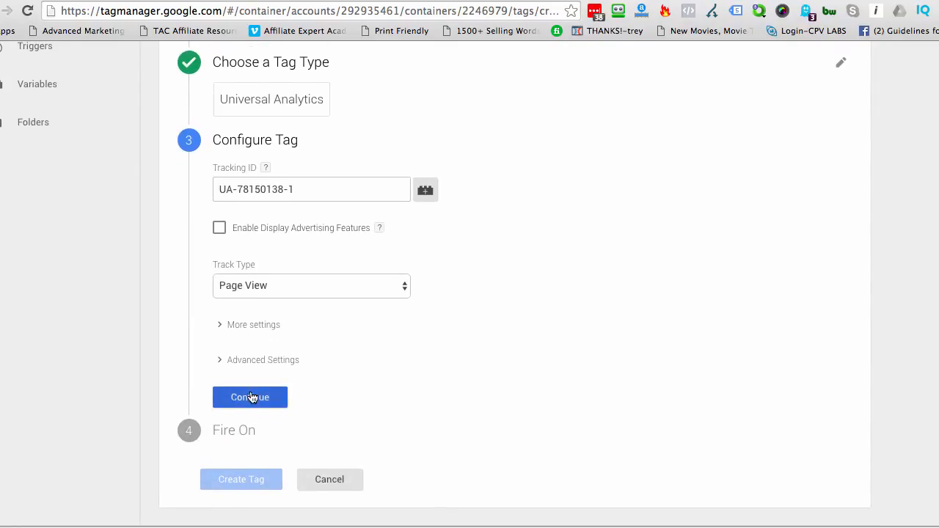
click(251, 397)
Step: Set the tag to fire on All Pages and create it under the name "Universal Analytics"
scroll(397, 397, down, 4)
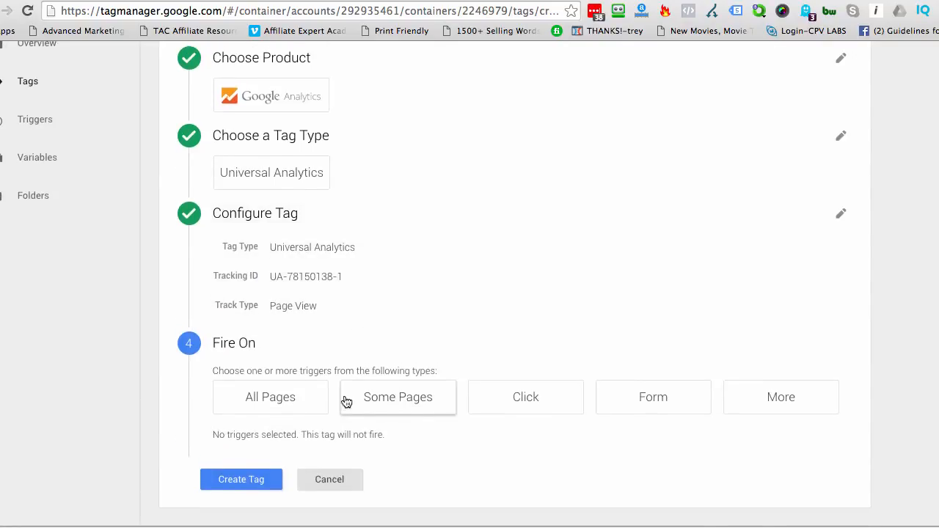
click(251, 400)
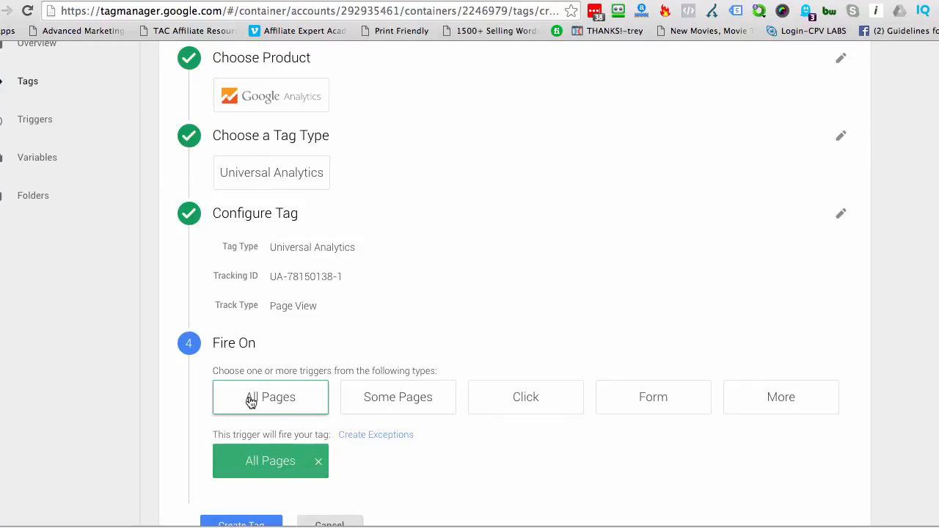
scroll(251, 400, down, 2)
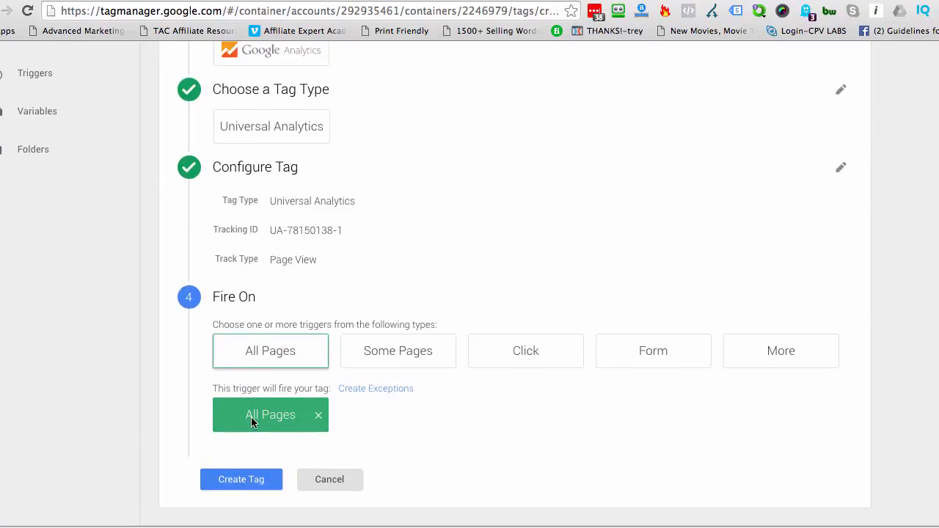
click(242, 479)
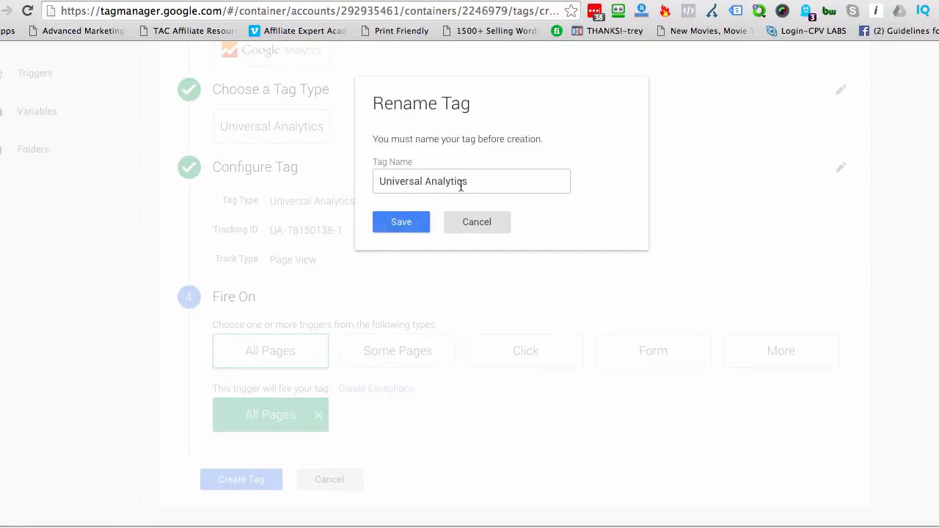
click(405, 222)
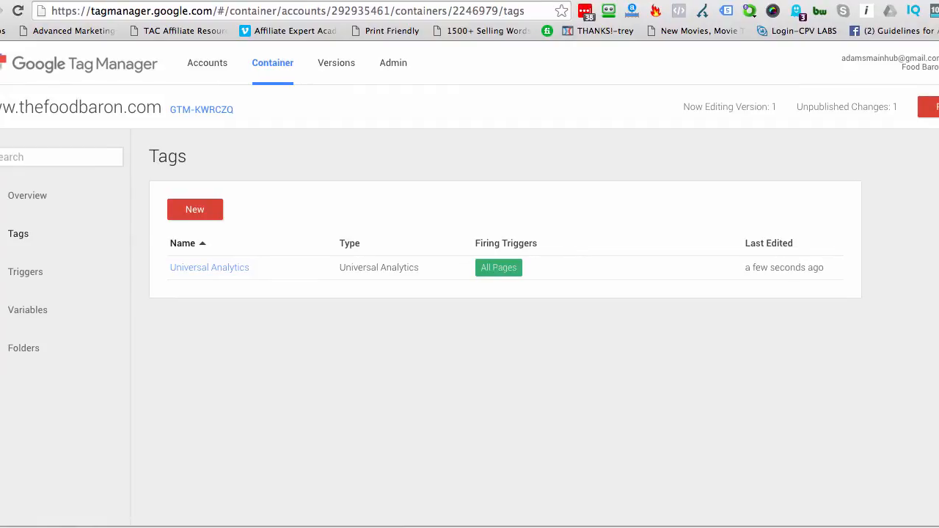
click(358, 2)
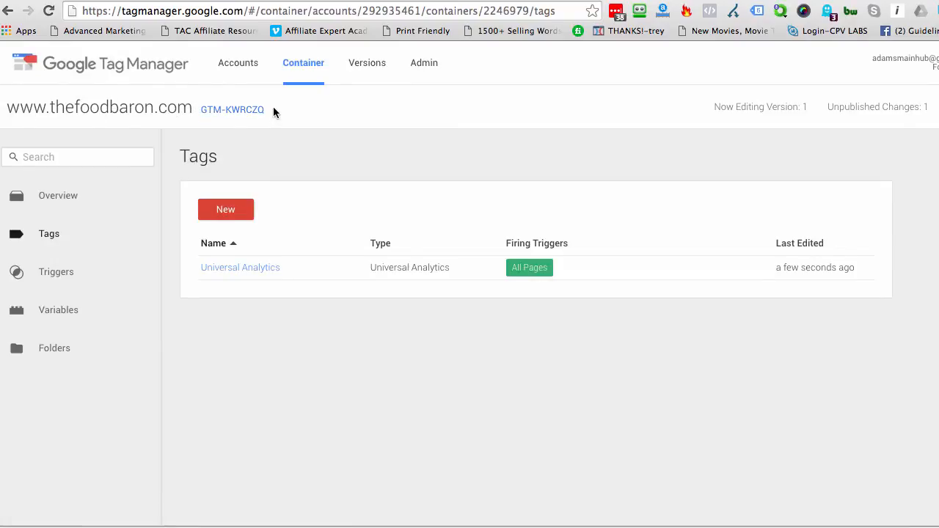
drag(273, 110, 208, 110)
key(ctrl+c)
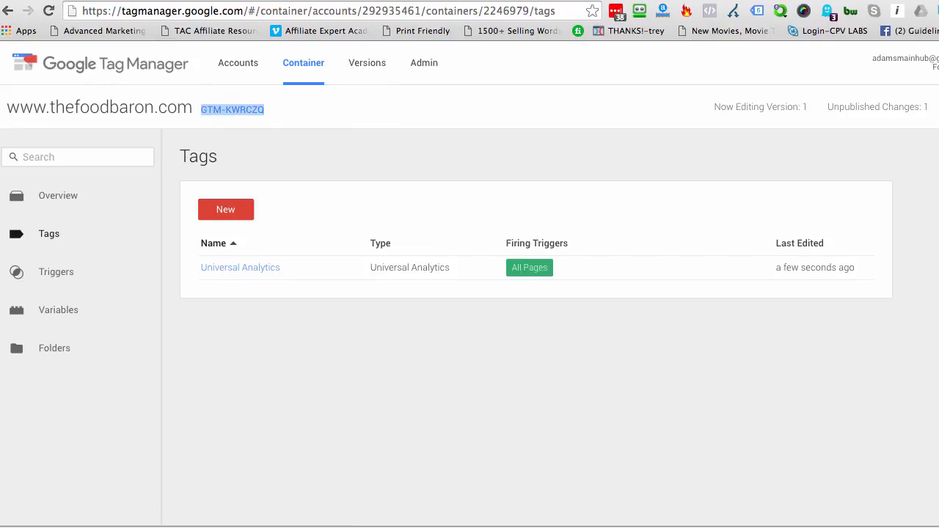
Step: Switch to the site's WordPress dashboard, enter the copied container ID as the Google Tag Manager ID in the plugin options, and save
click(418, 1)
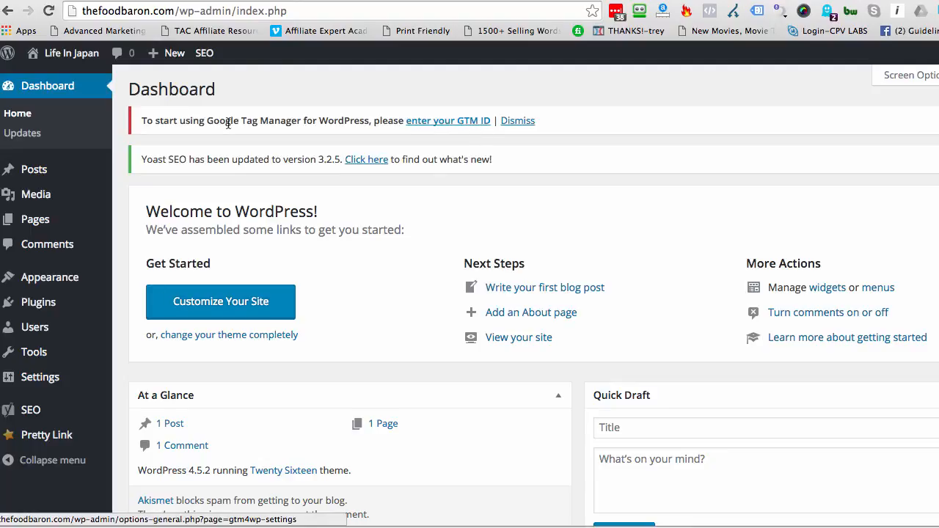
click(439, 122)
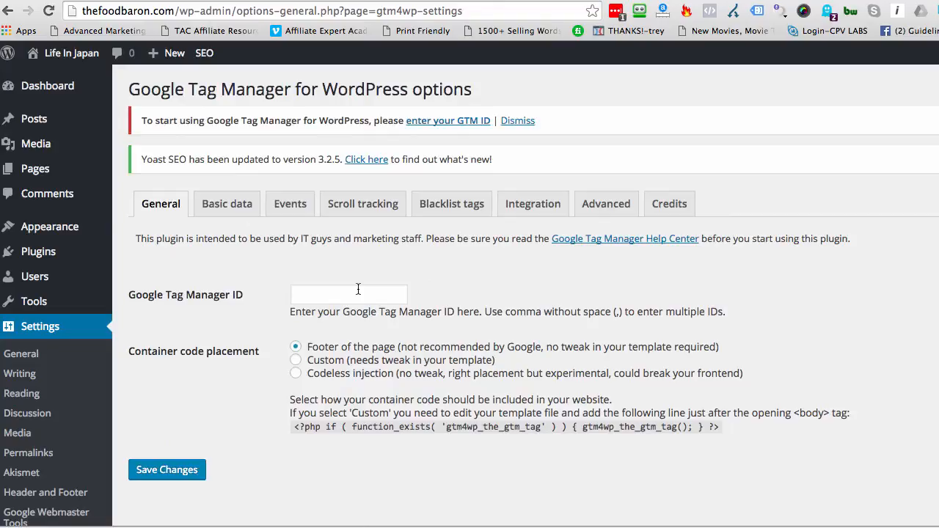
click(352, 295)
key(ctrl+v)
click(173, 471)
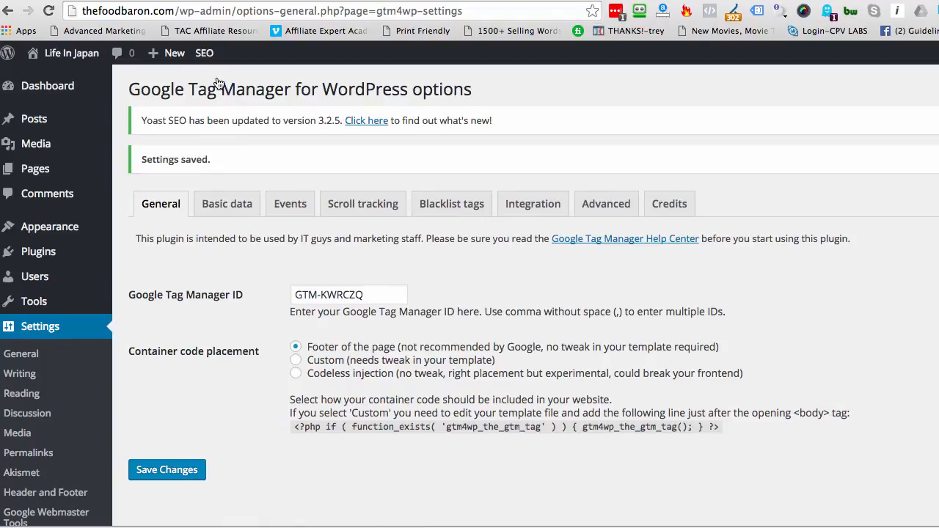
Step: Open the site's front page at thefoodbaron.com in place of the plugin settings page
drag(179, 11, 515, 11)
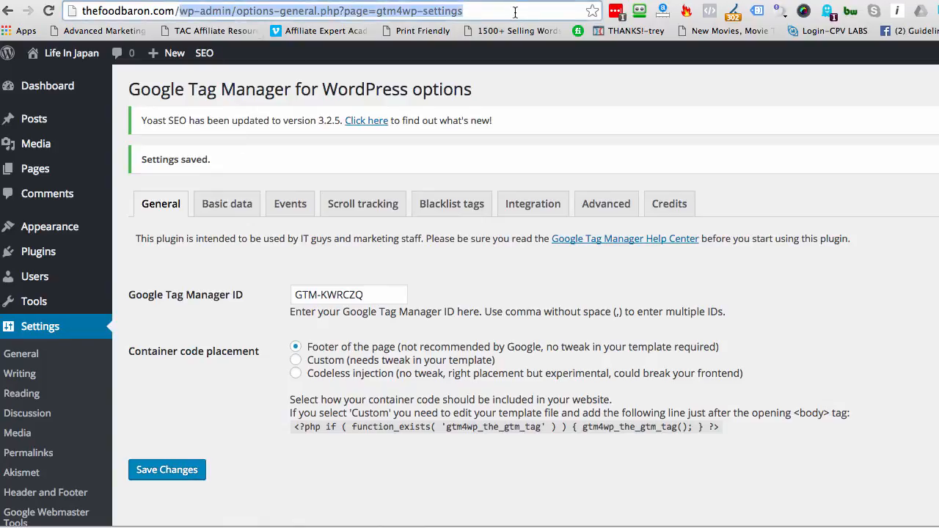
key(BackSpace)
key(Return)
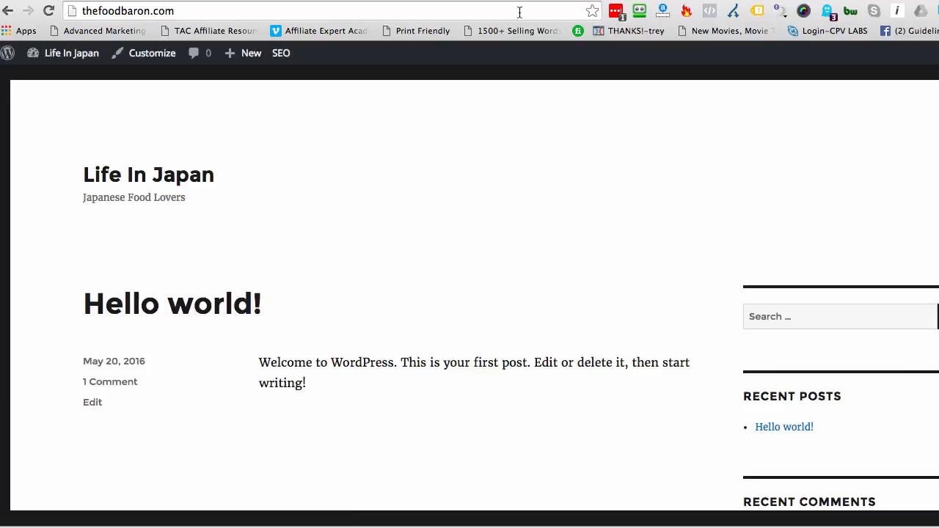
Step: Inspect the details of the Google Tag Manager tag detected on the site's front page with Tag Assistant
click(758, 11)
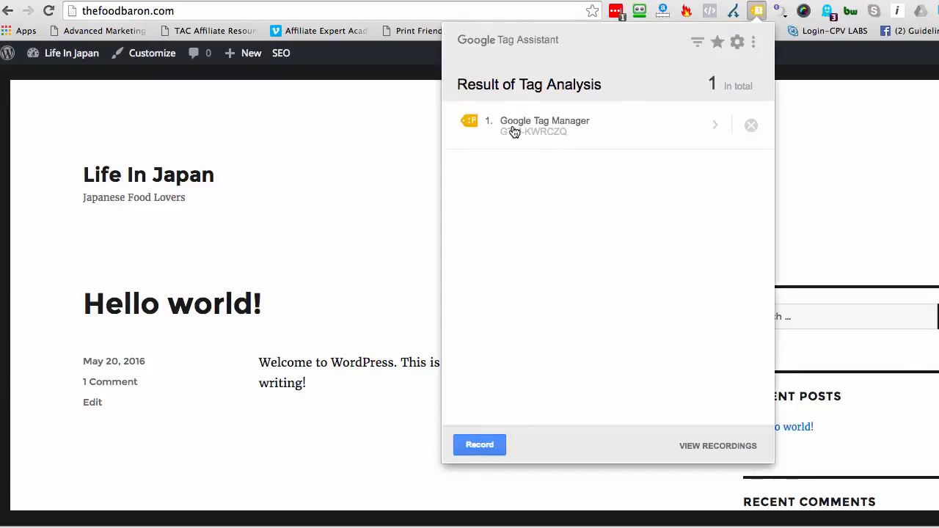
click(513, 126)
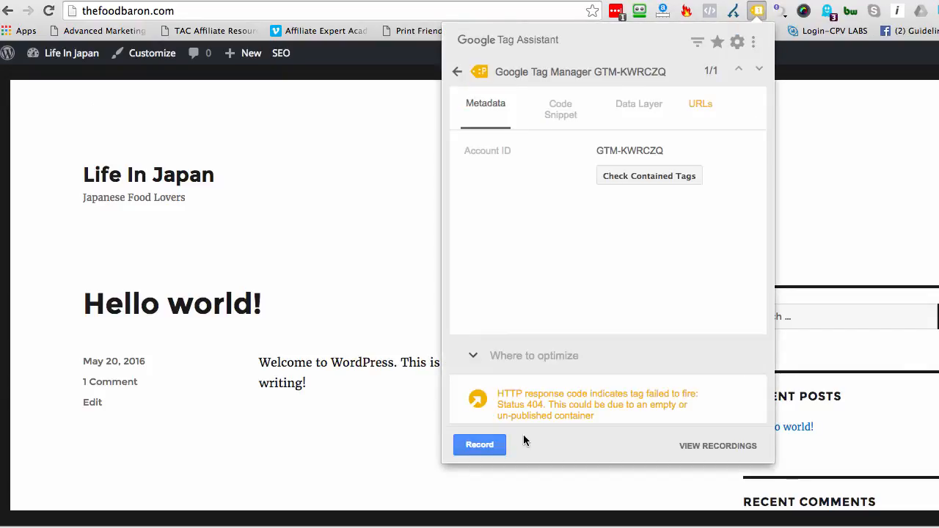
click(836, 114)
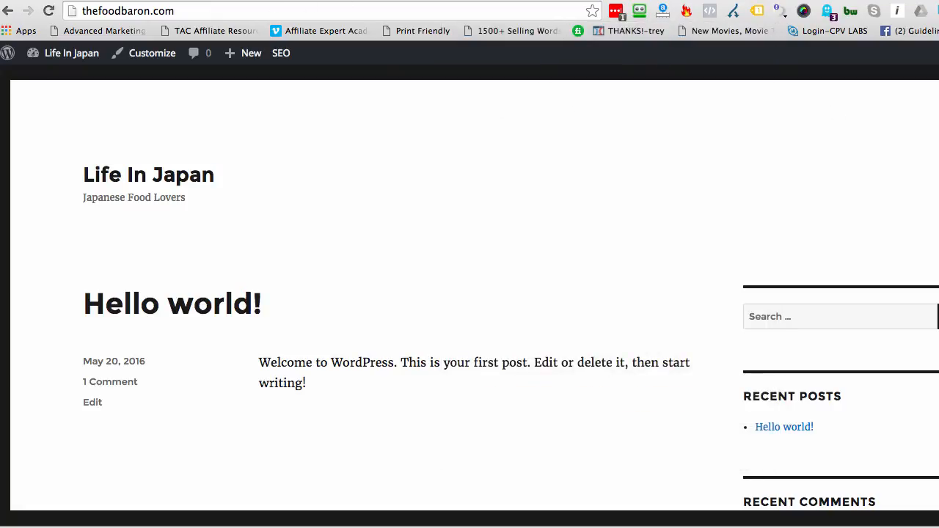
key(ctrl+Tab)
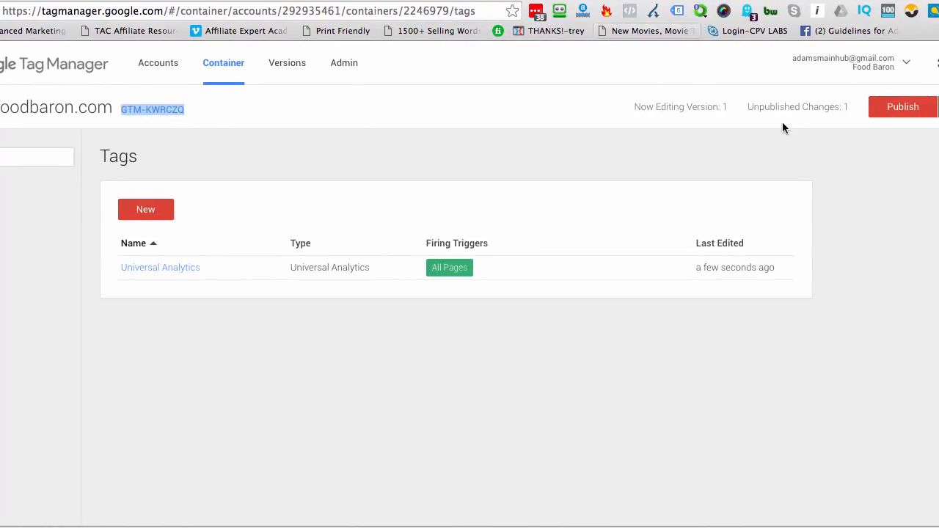
click(886, 110)
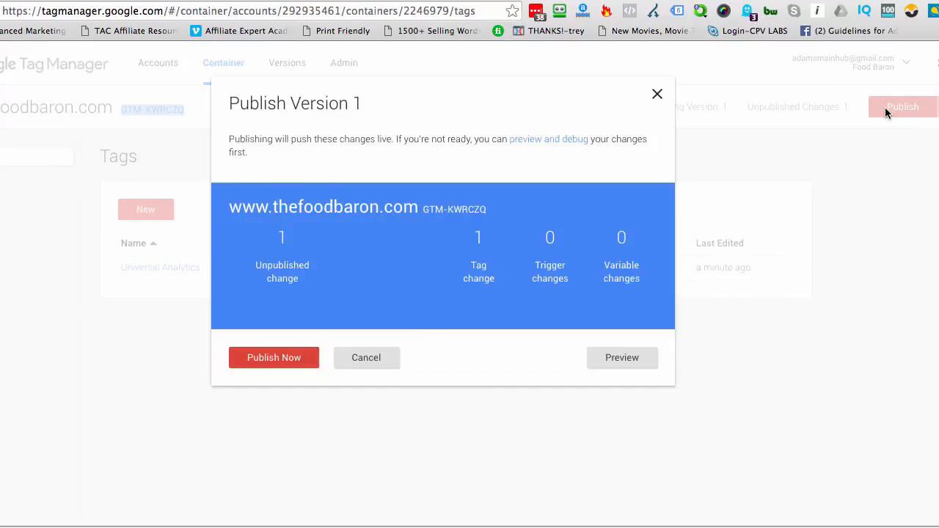
click(278, 359)
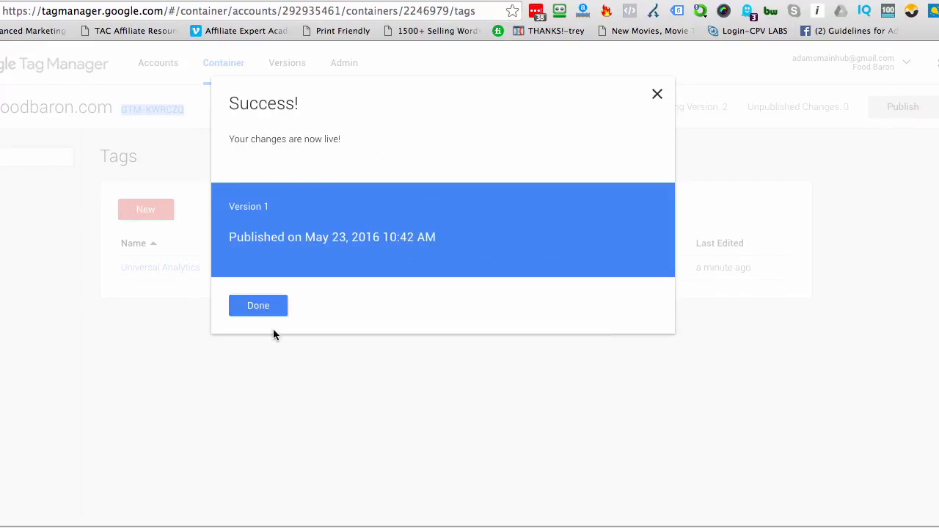
click(268, 307)
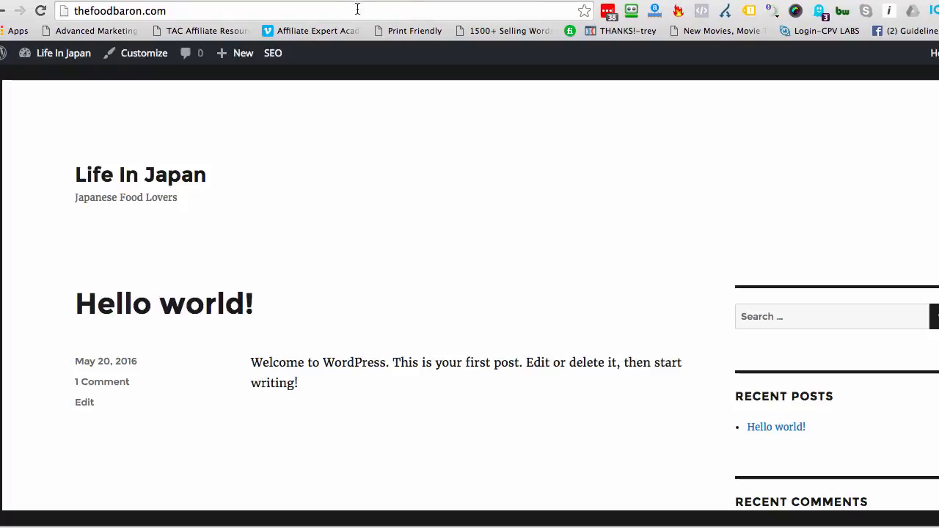
Step: Reload the thefoodbaron.com front page and review the Google Analytics and Google Tag Manager tags in Tag Assistant
click(356, 8)
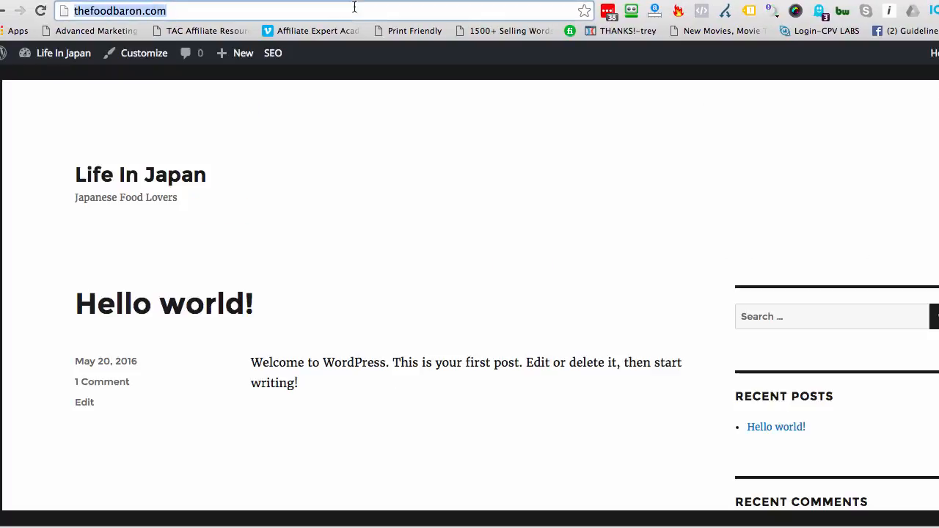
key(Return)
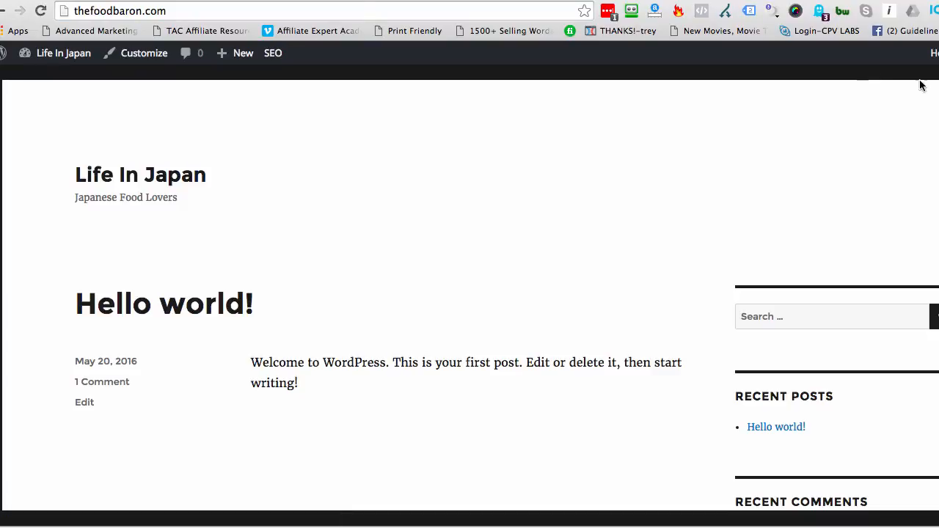
click(750, 13)
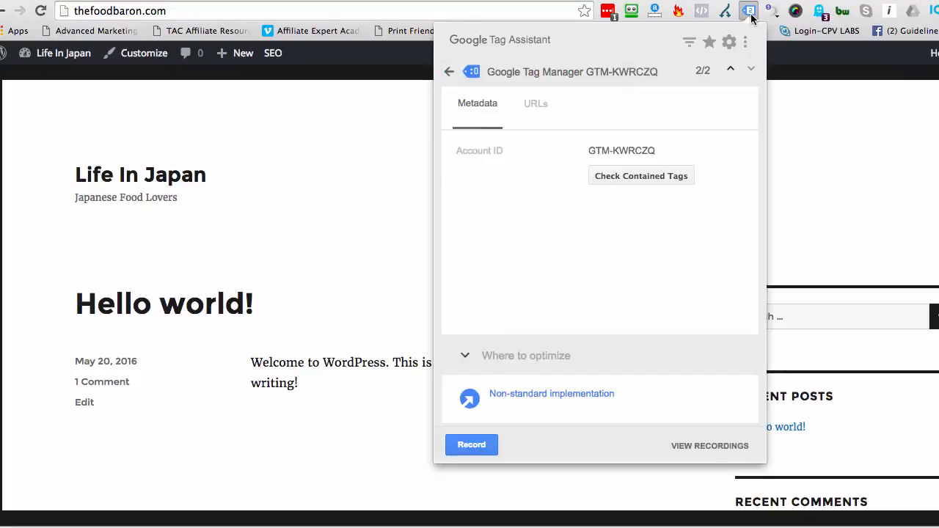
click(452, 73)
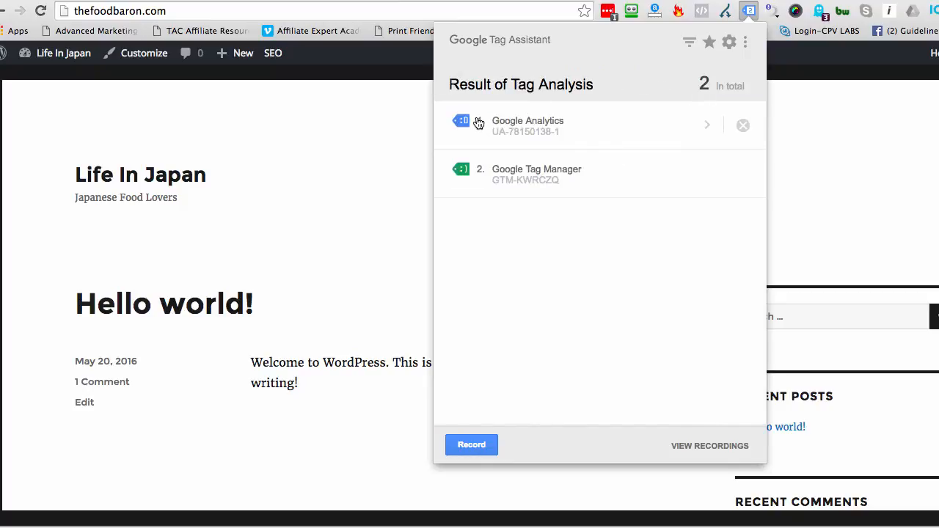
click(478, 123)
click(294, 216)
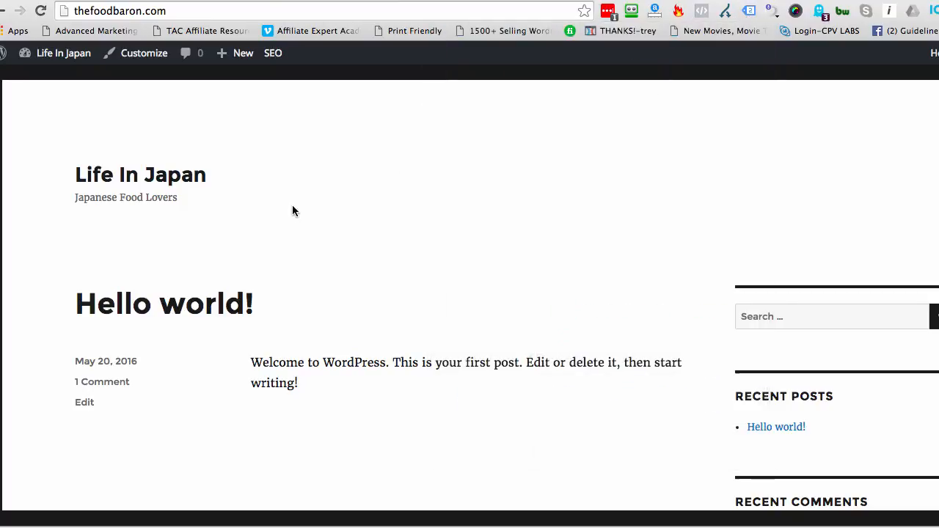
Step: Return to Google Tag Manager and examine the container's overview, including its published version and recent activity
click(117, 1)
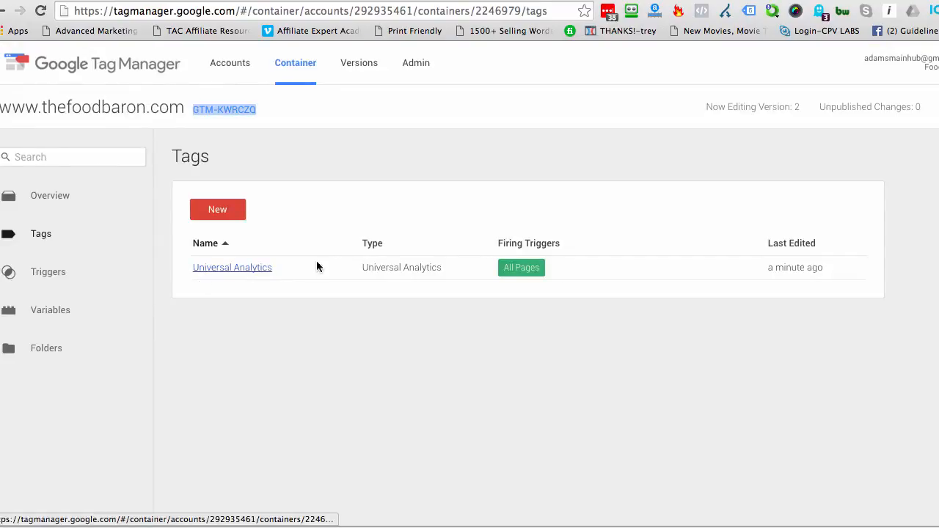
click(55, 199)
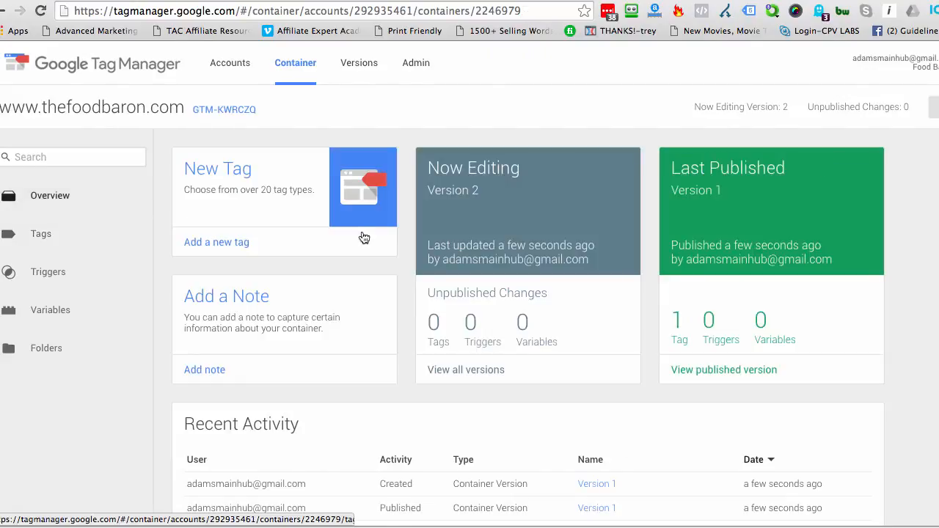
scroll(364, 237, down, 3)
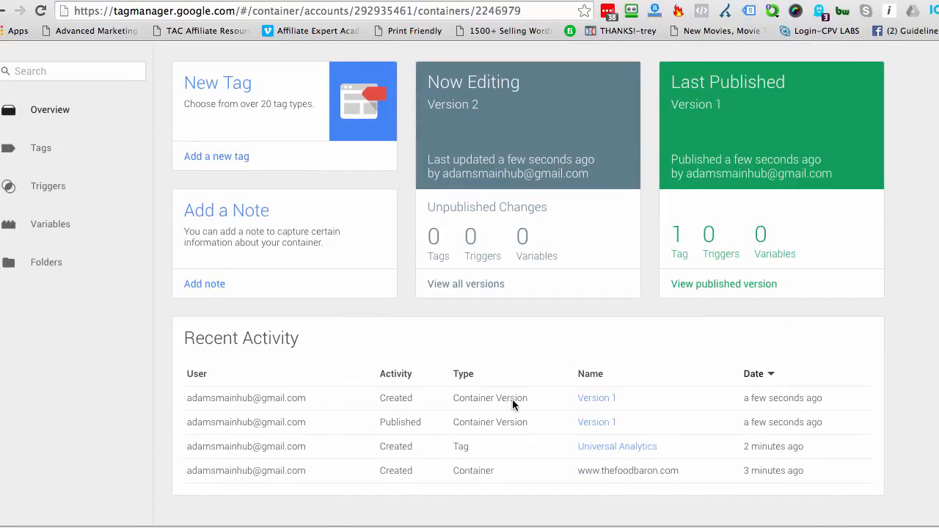
scroll(513, 399, up, 3)
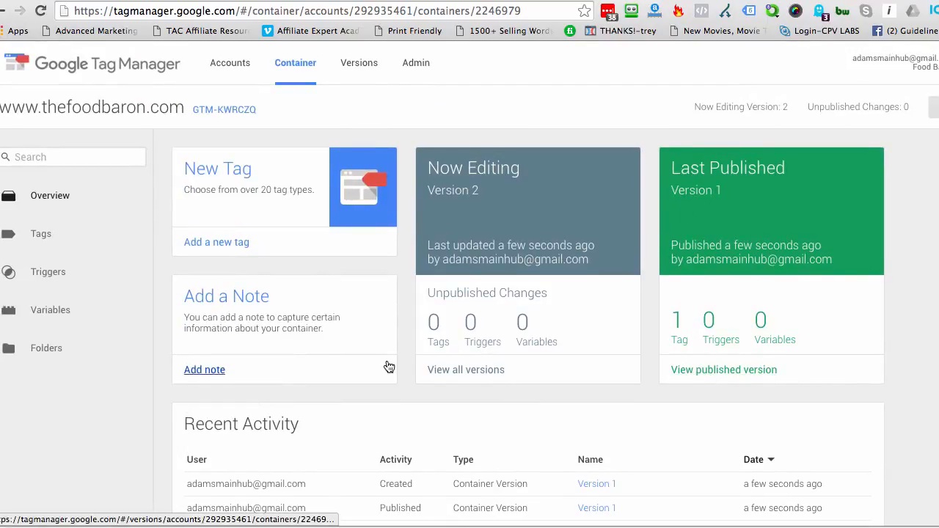
scroll(388, 367, down, 1)
scroll(389, 367, down, 1)
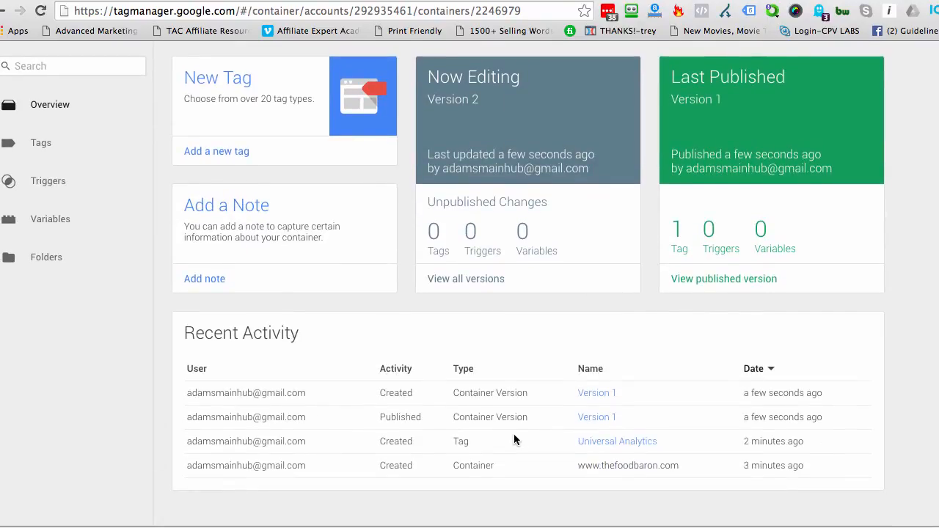
scroll(514, 438, up, 1)
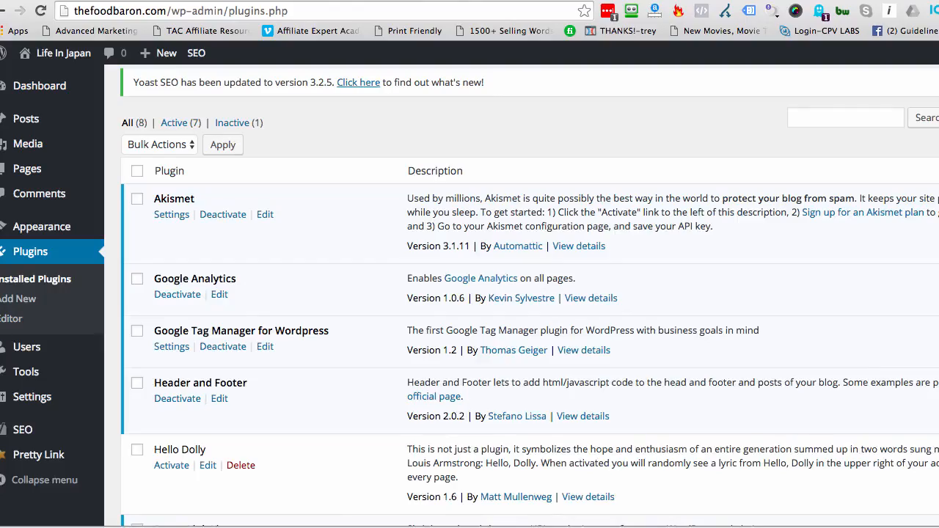
Step: Compare the Tracking Id in the Google Analytics property settings with the Web Property ID in the WordPress Google Analytics plugin settings
scroll(602, 350, up, 1)
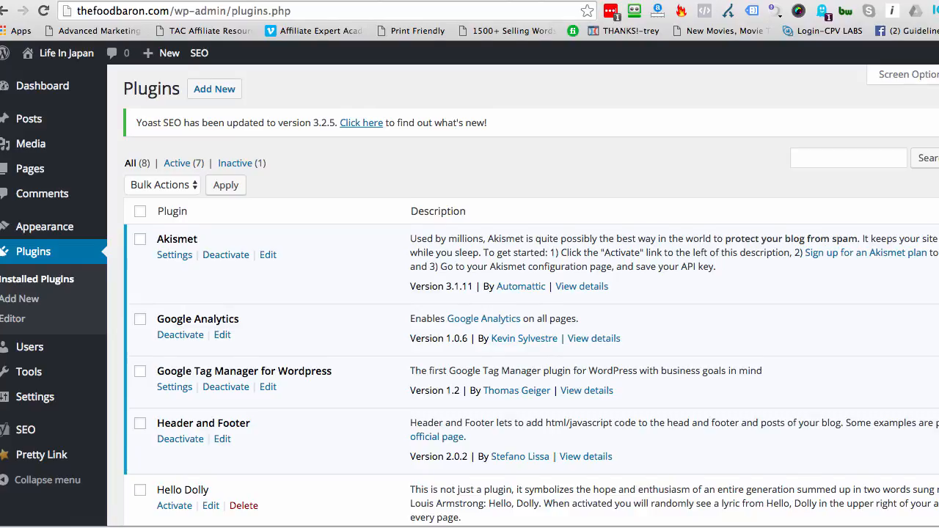
mouse_move(41, 397)
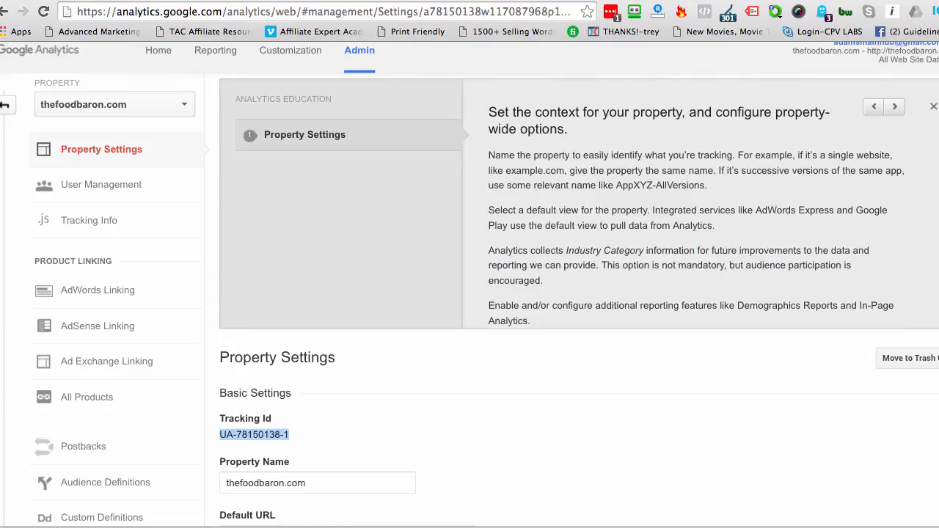
drag(289, 435, 236, 434)
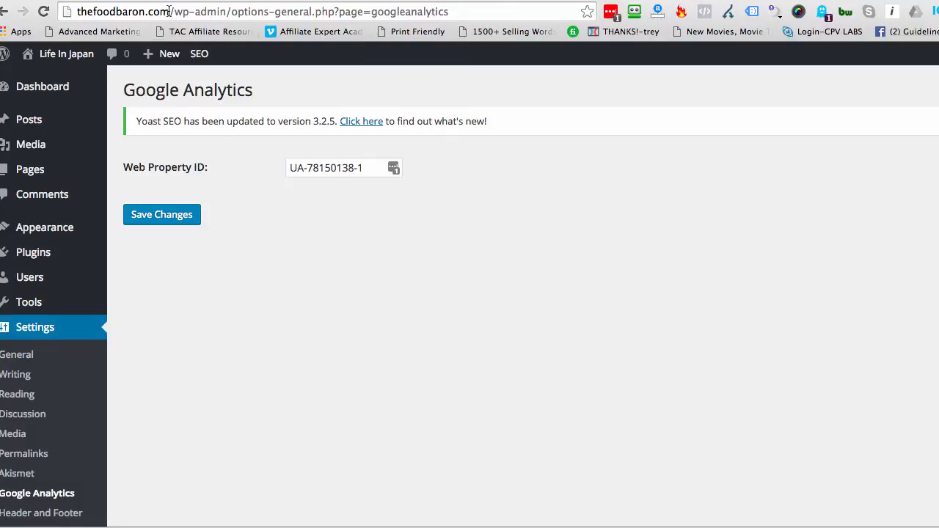
Step: Open the front page at thefoodbaron.com in place of the plugin settings and recheck its tags with Tag Assistant
drag(169, 12, 587, 15)
key(BackSpace)
key(Return)
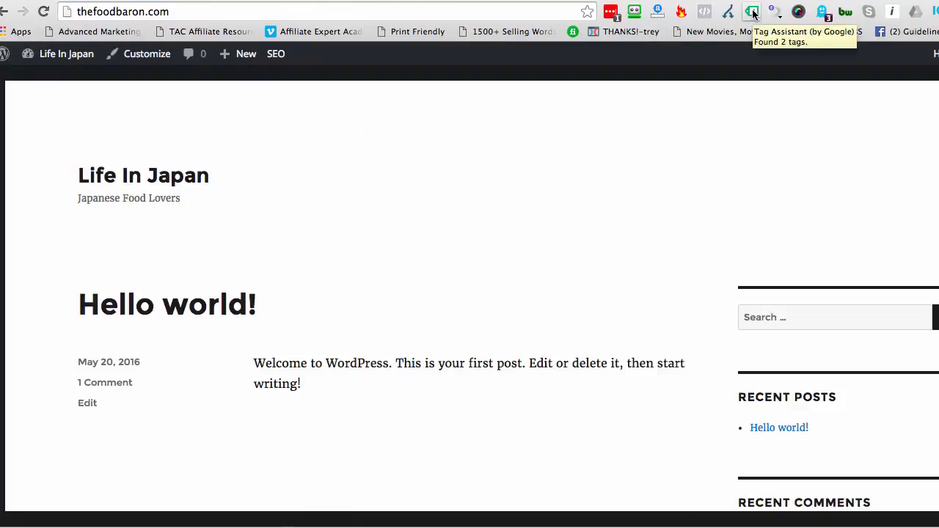
click(750, 12)
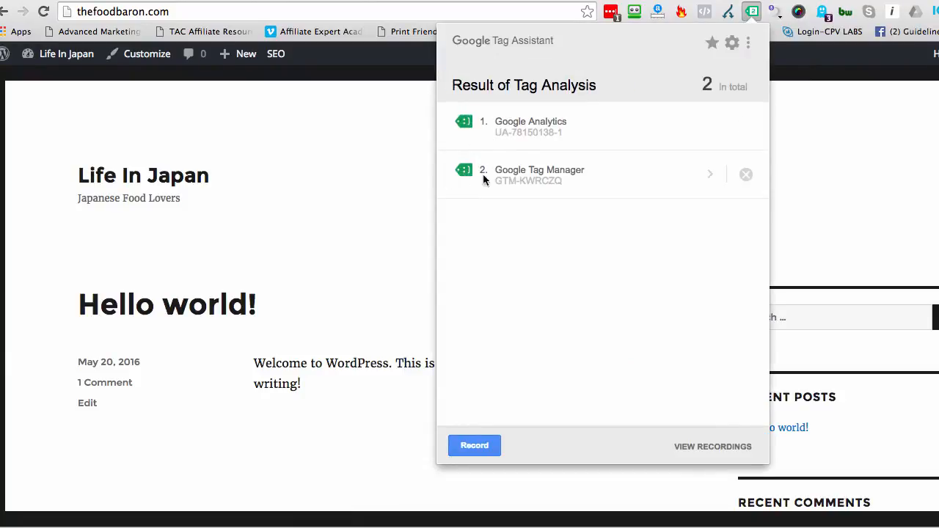
click(341, 230)
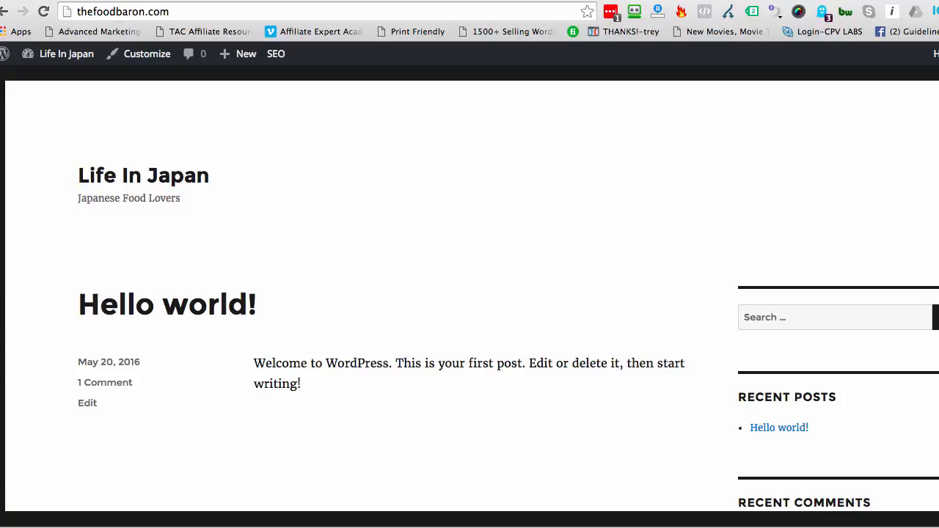
Step: Go to the site's WordPress dashboard and open the Google Tag Manager plugin options to review the container ID and code placement
key(ctrl+Tab)
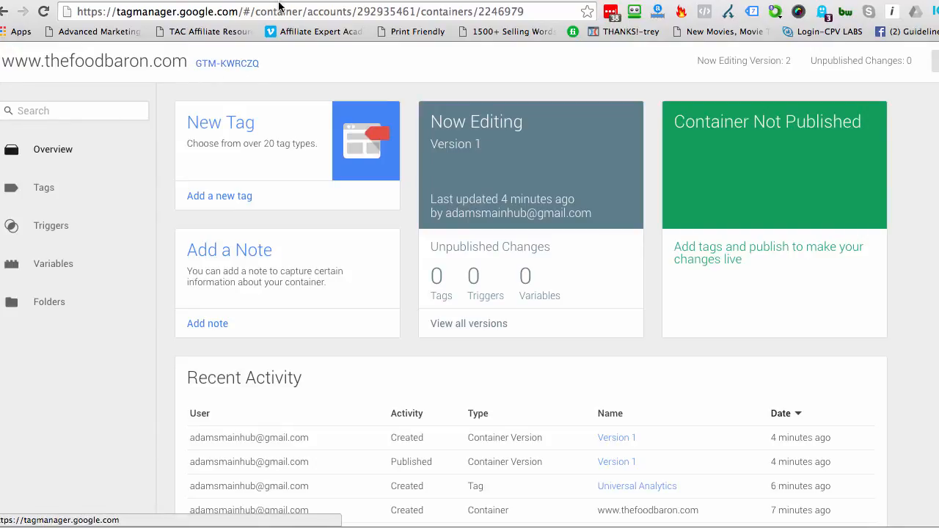
click(479, 0)
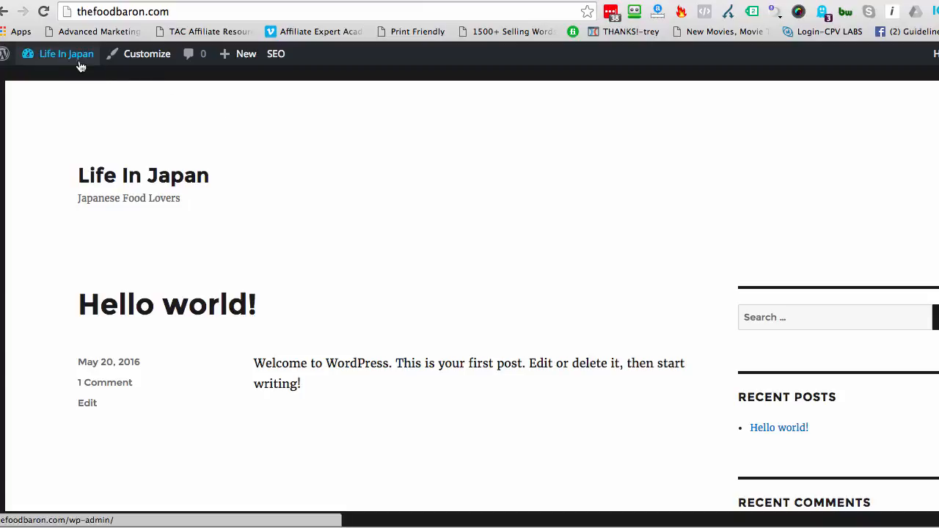
mouse_move(65, 58)
click(65, 80)
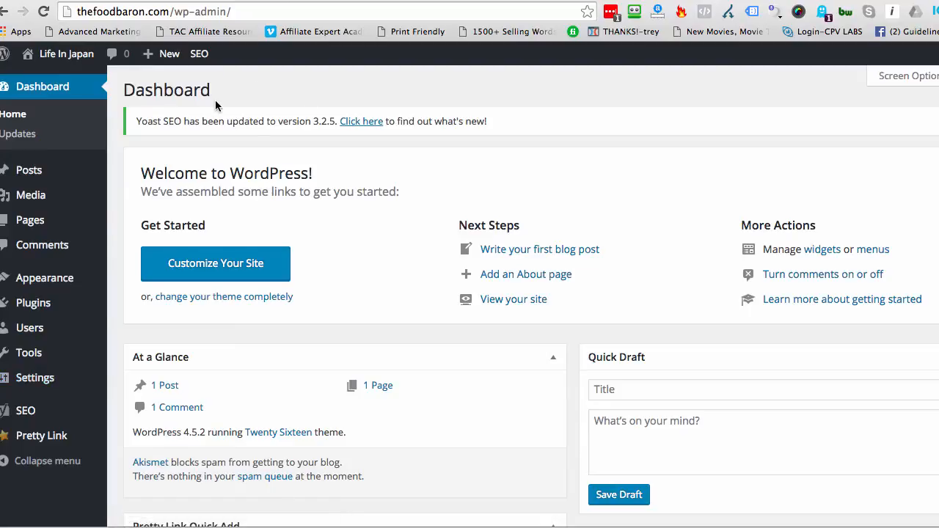
mouse_move(35, 378)
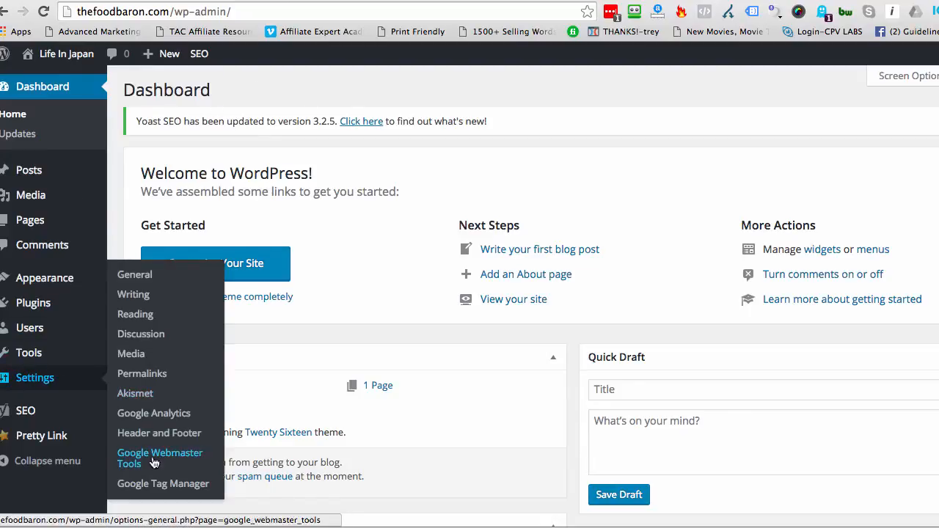
click(157, 484)
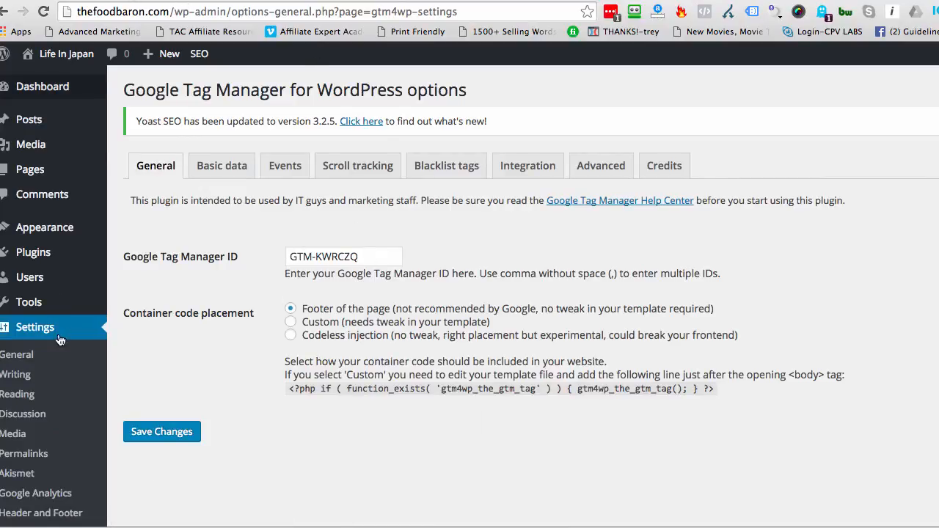
scroll(51, 457, down, 1)
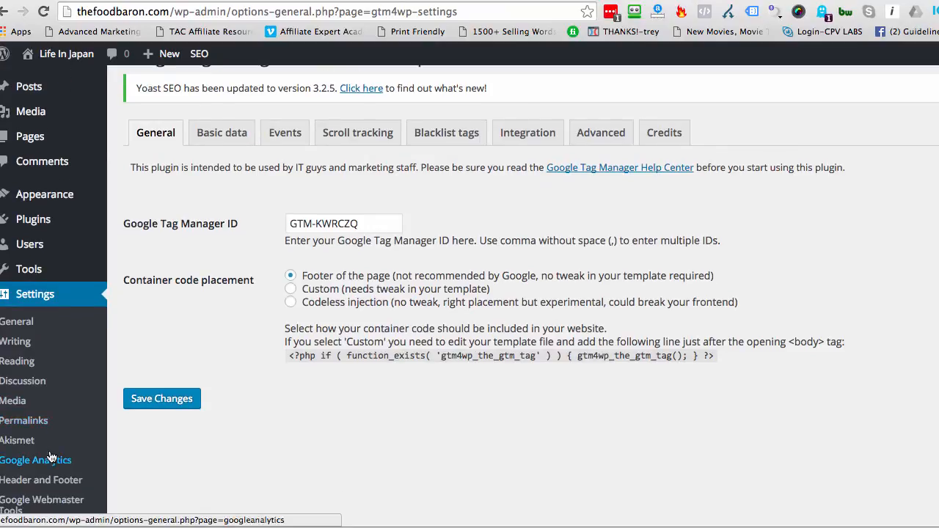
Step: View the property's Tracking Id in Google Analytics, and return to WordPress to visit the site's front page
click(544, 1)
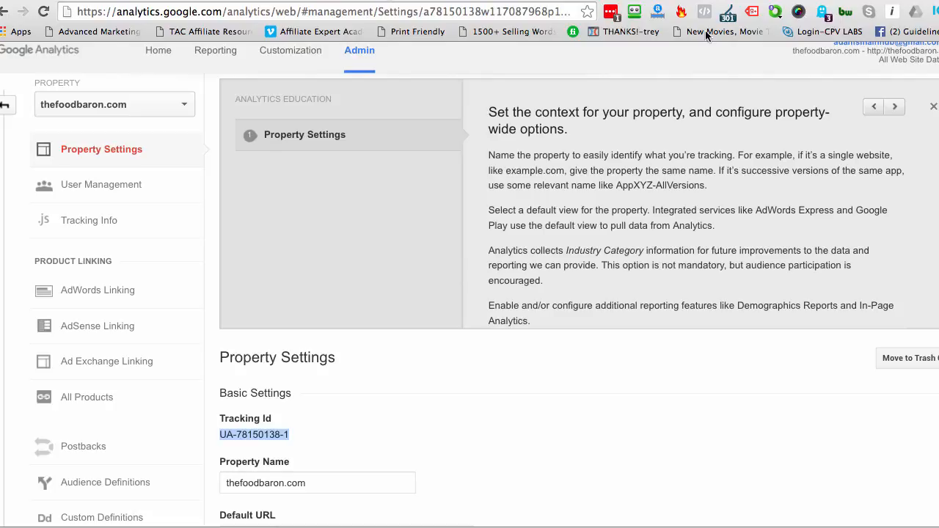
click(747, 4)
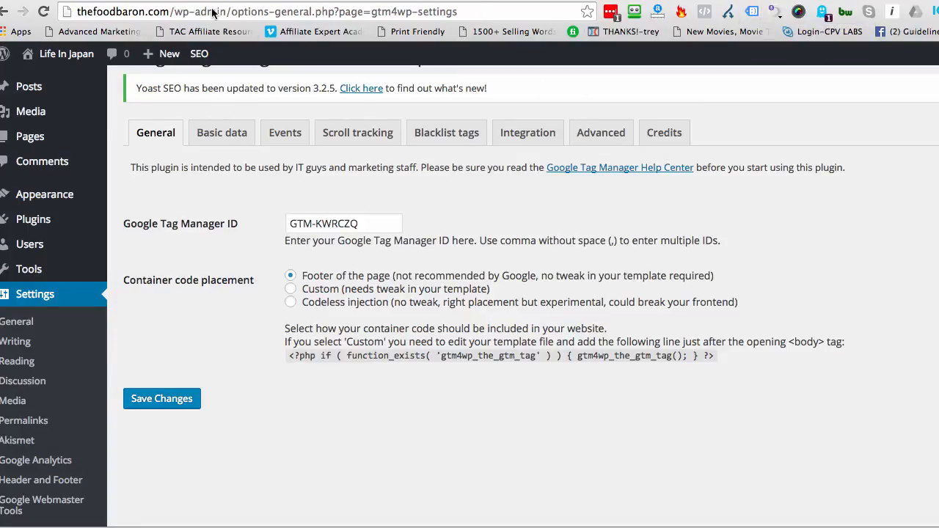
mouse_move(62, 57)
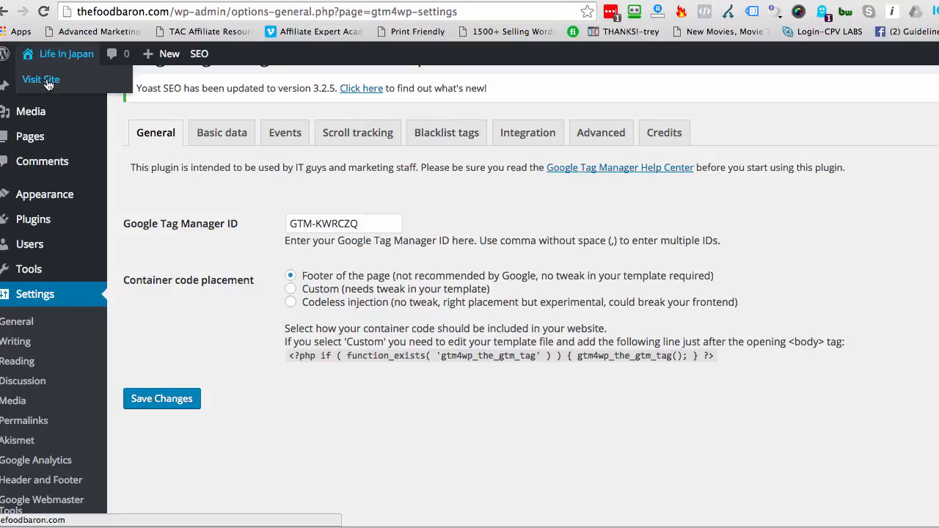
click(47, 83)
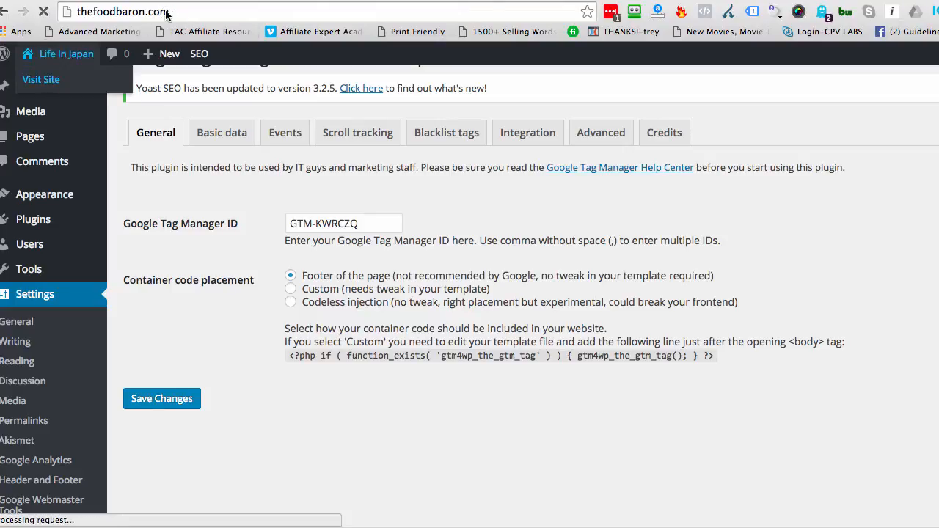